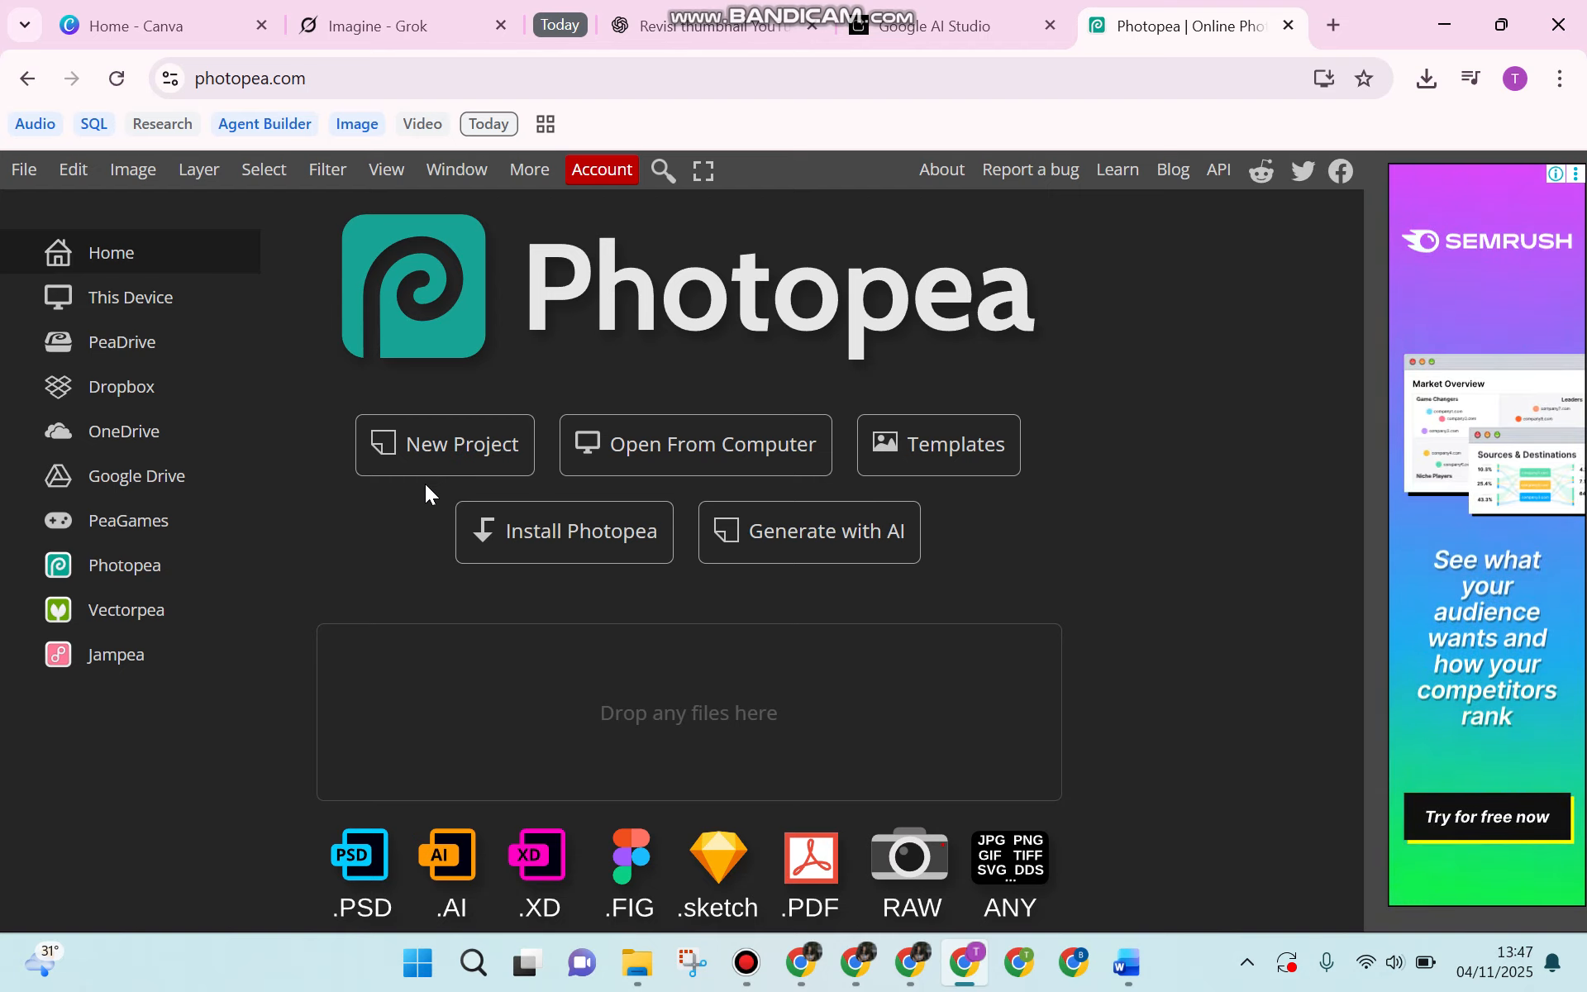
Create a new project 1280 pixels wide and 720 pixels high, at 72 DPI with a white background
left_click(28, 170)
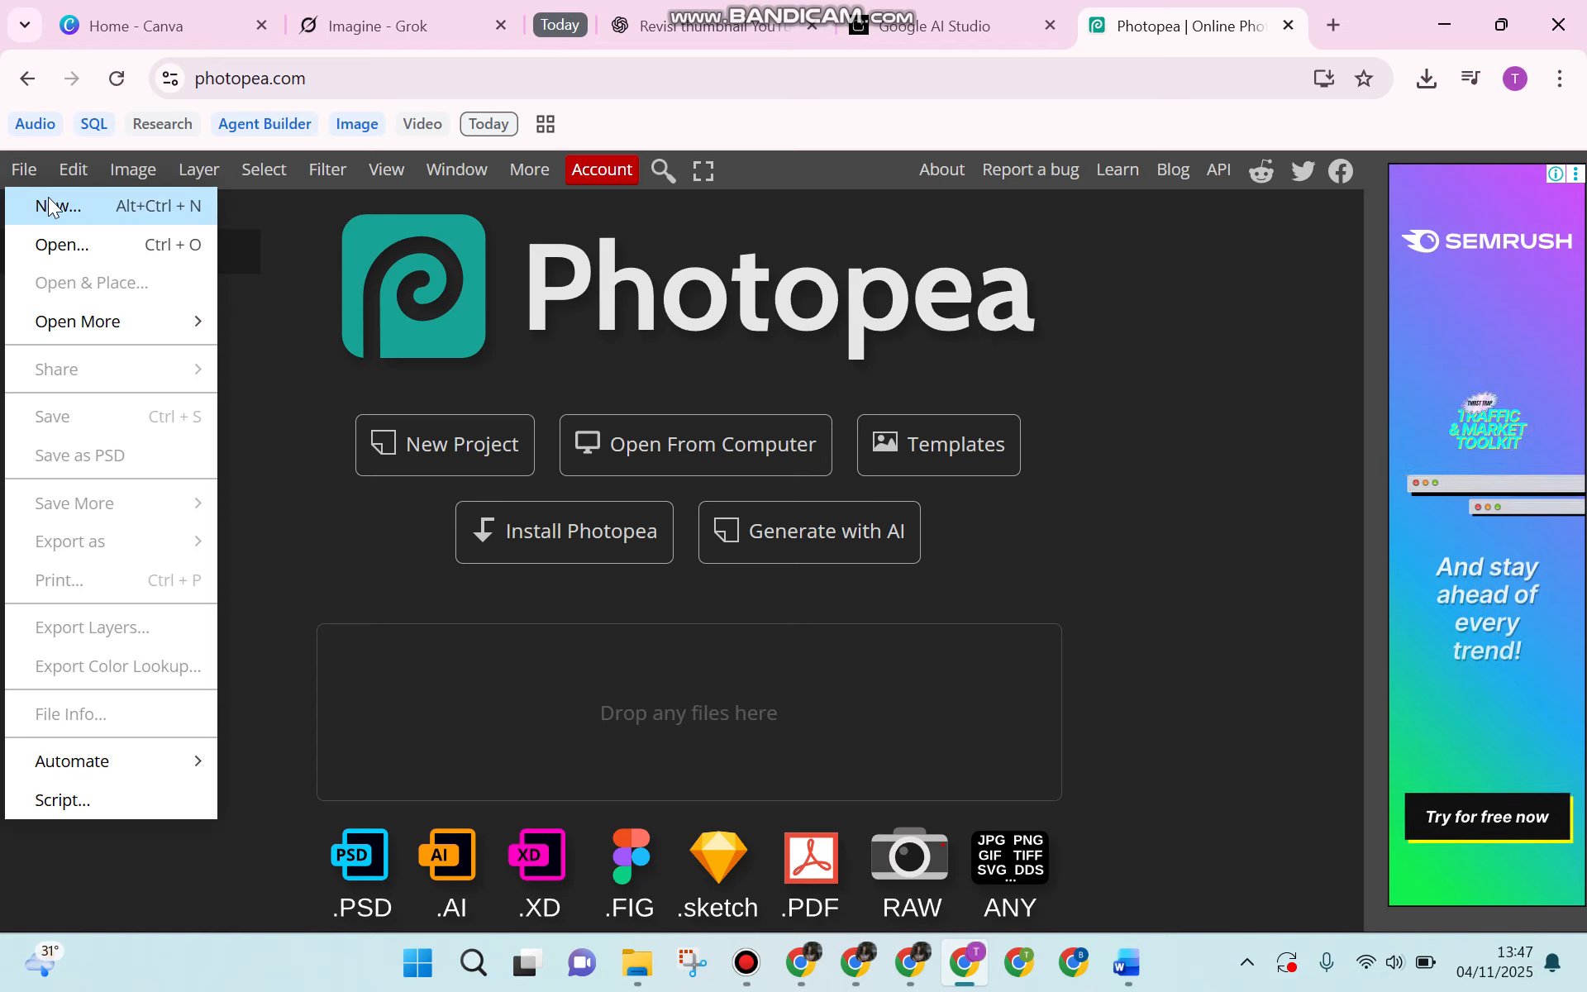
left_click(48, 197)
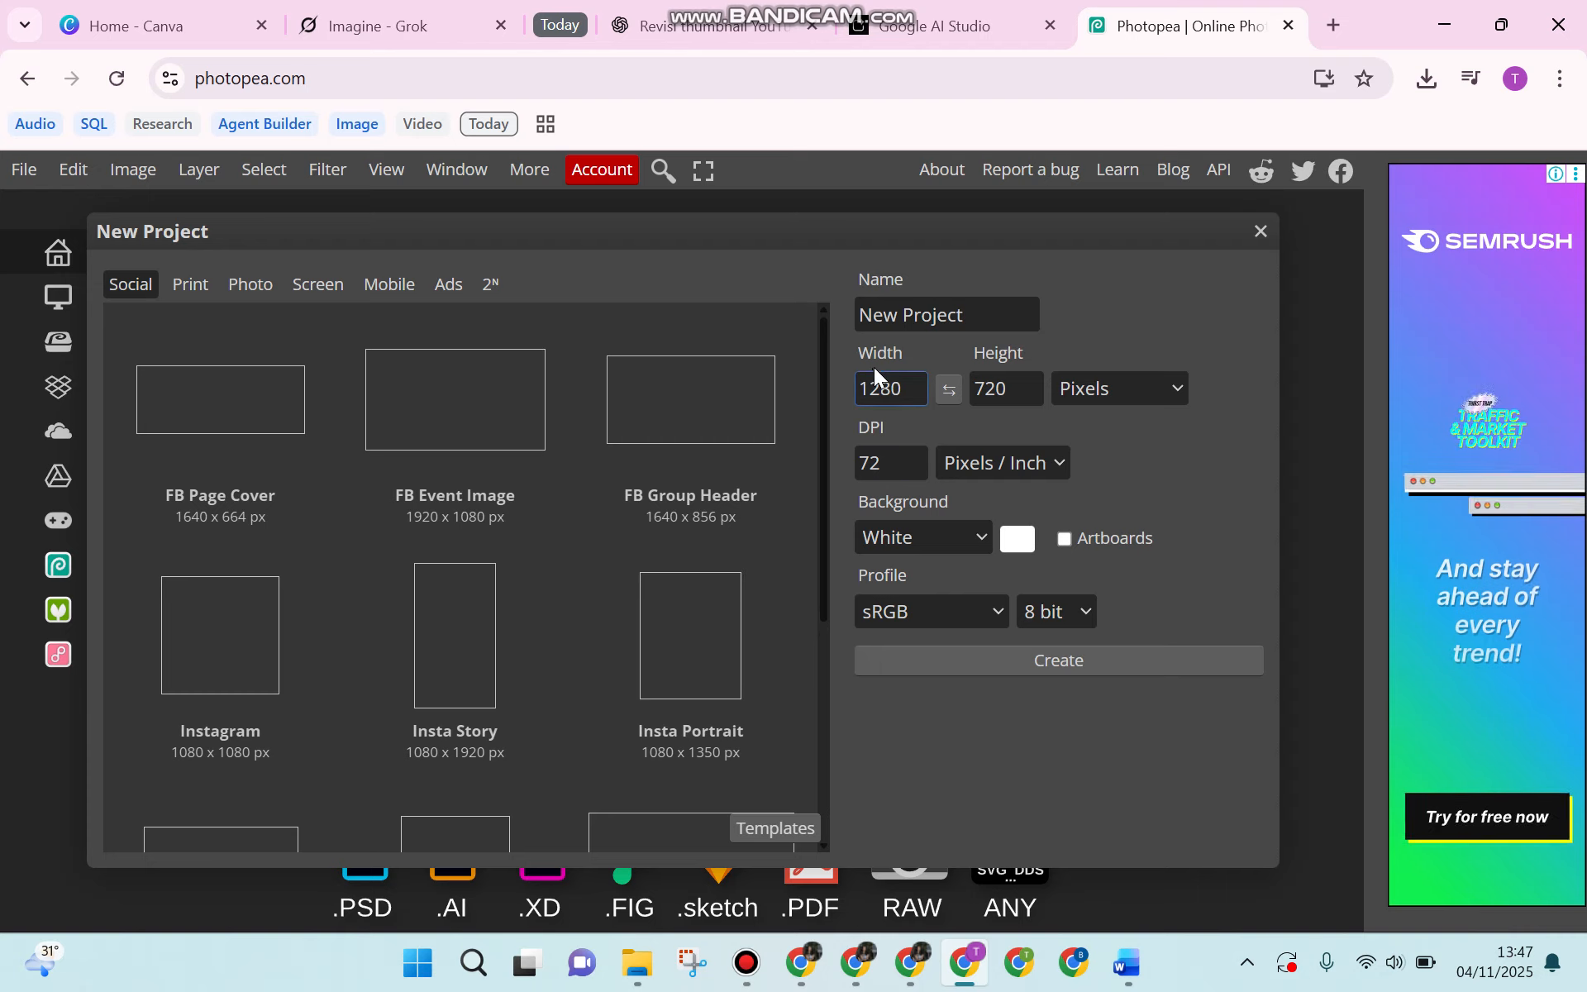
left_click(1015, 382)
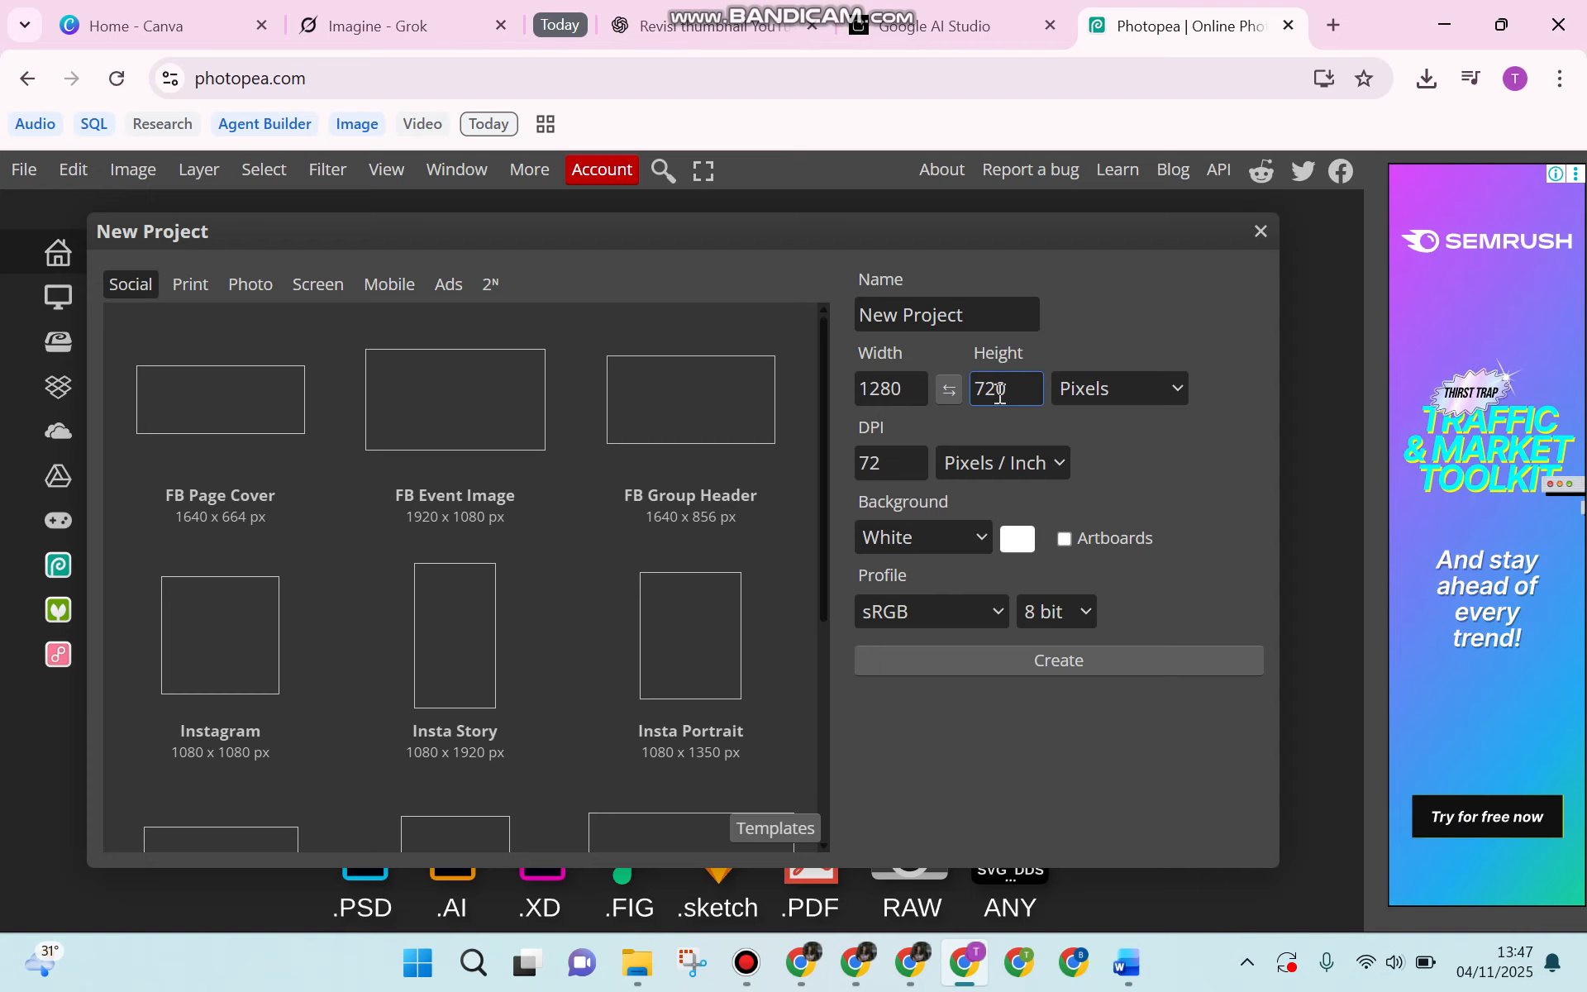
left_click(919, 662)
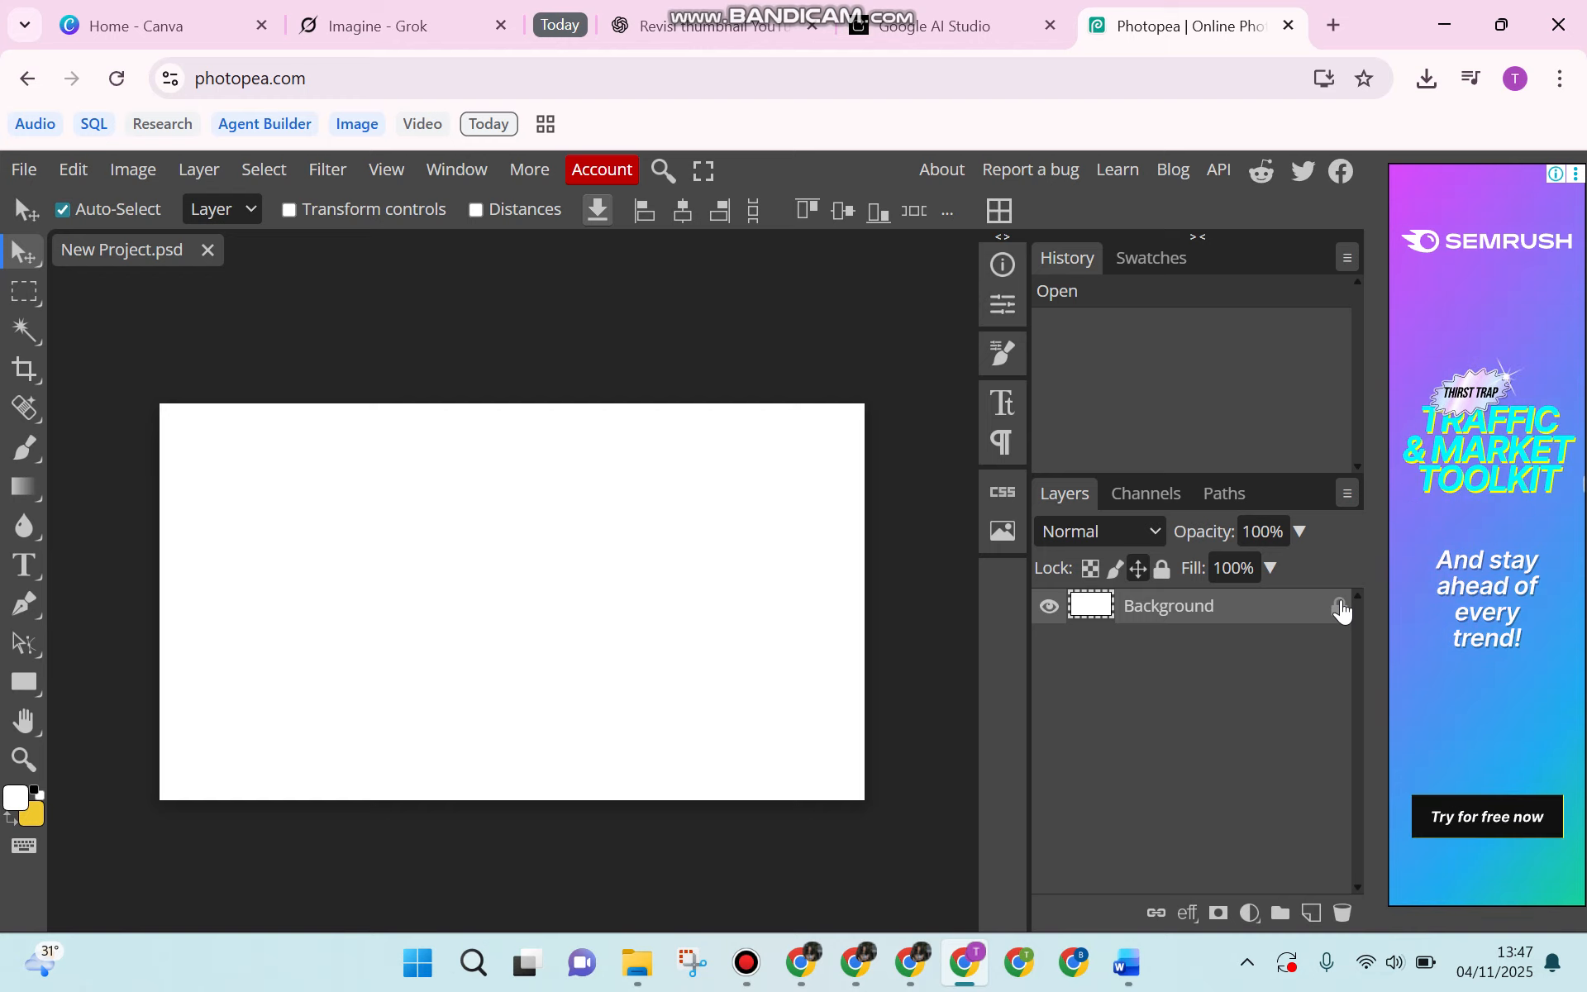
Unlock the Background layer and fill it with the yellow background colour f0c92e
left_click(1341, 607)
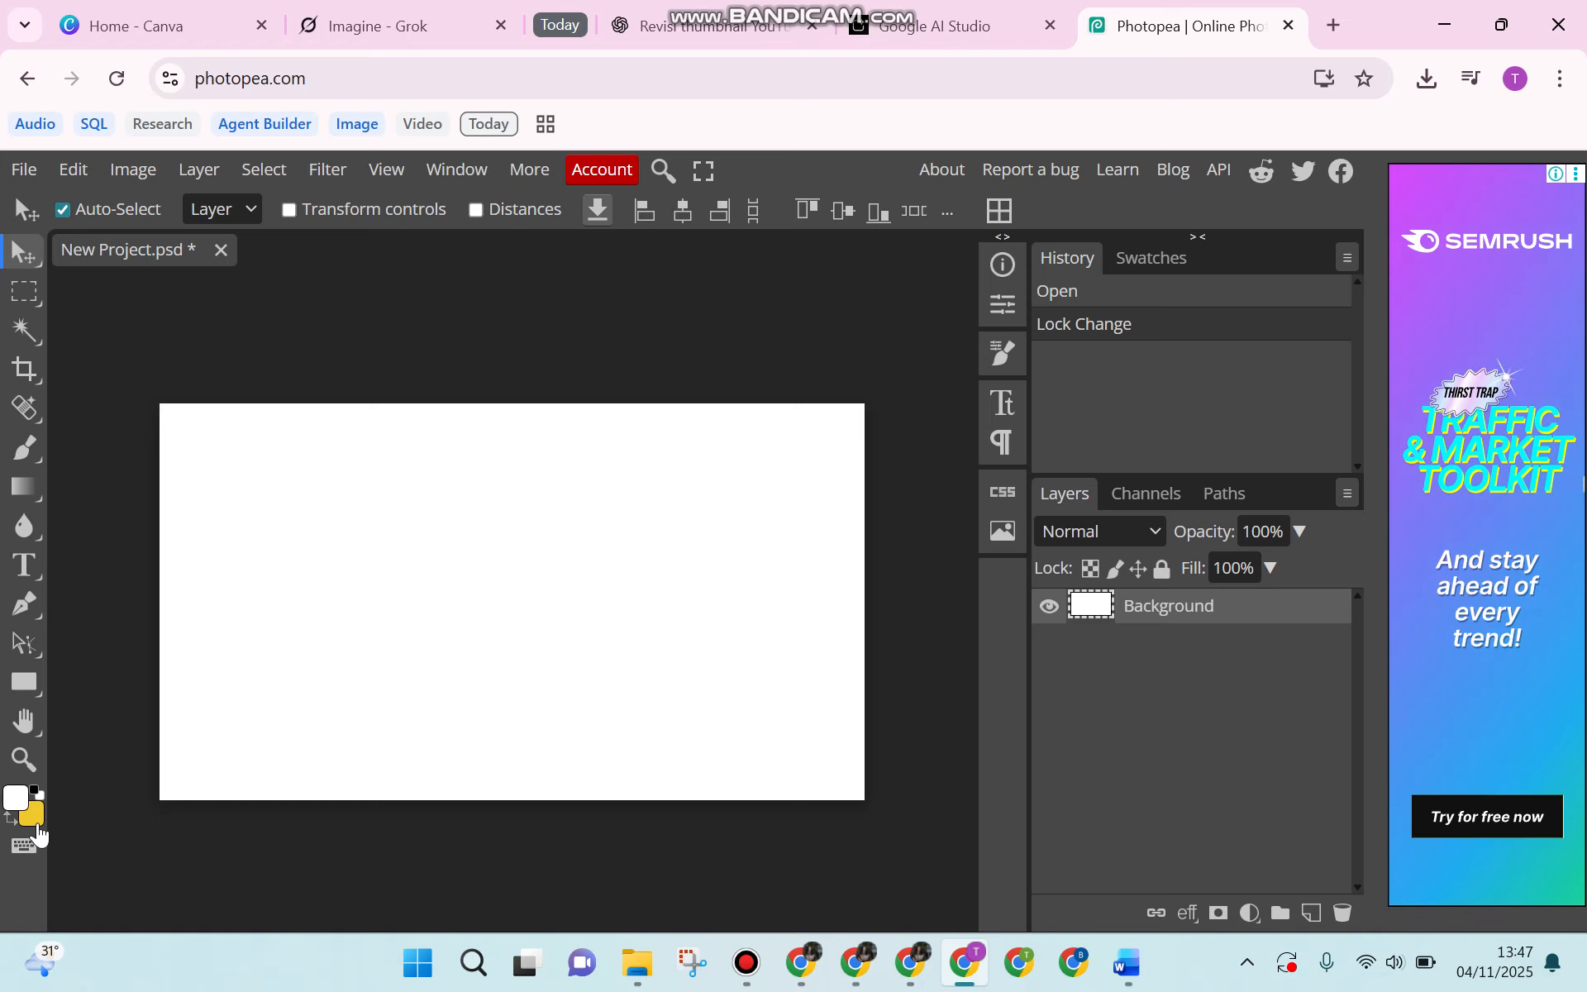
left_click(33, 822)
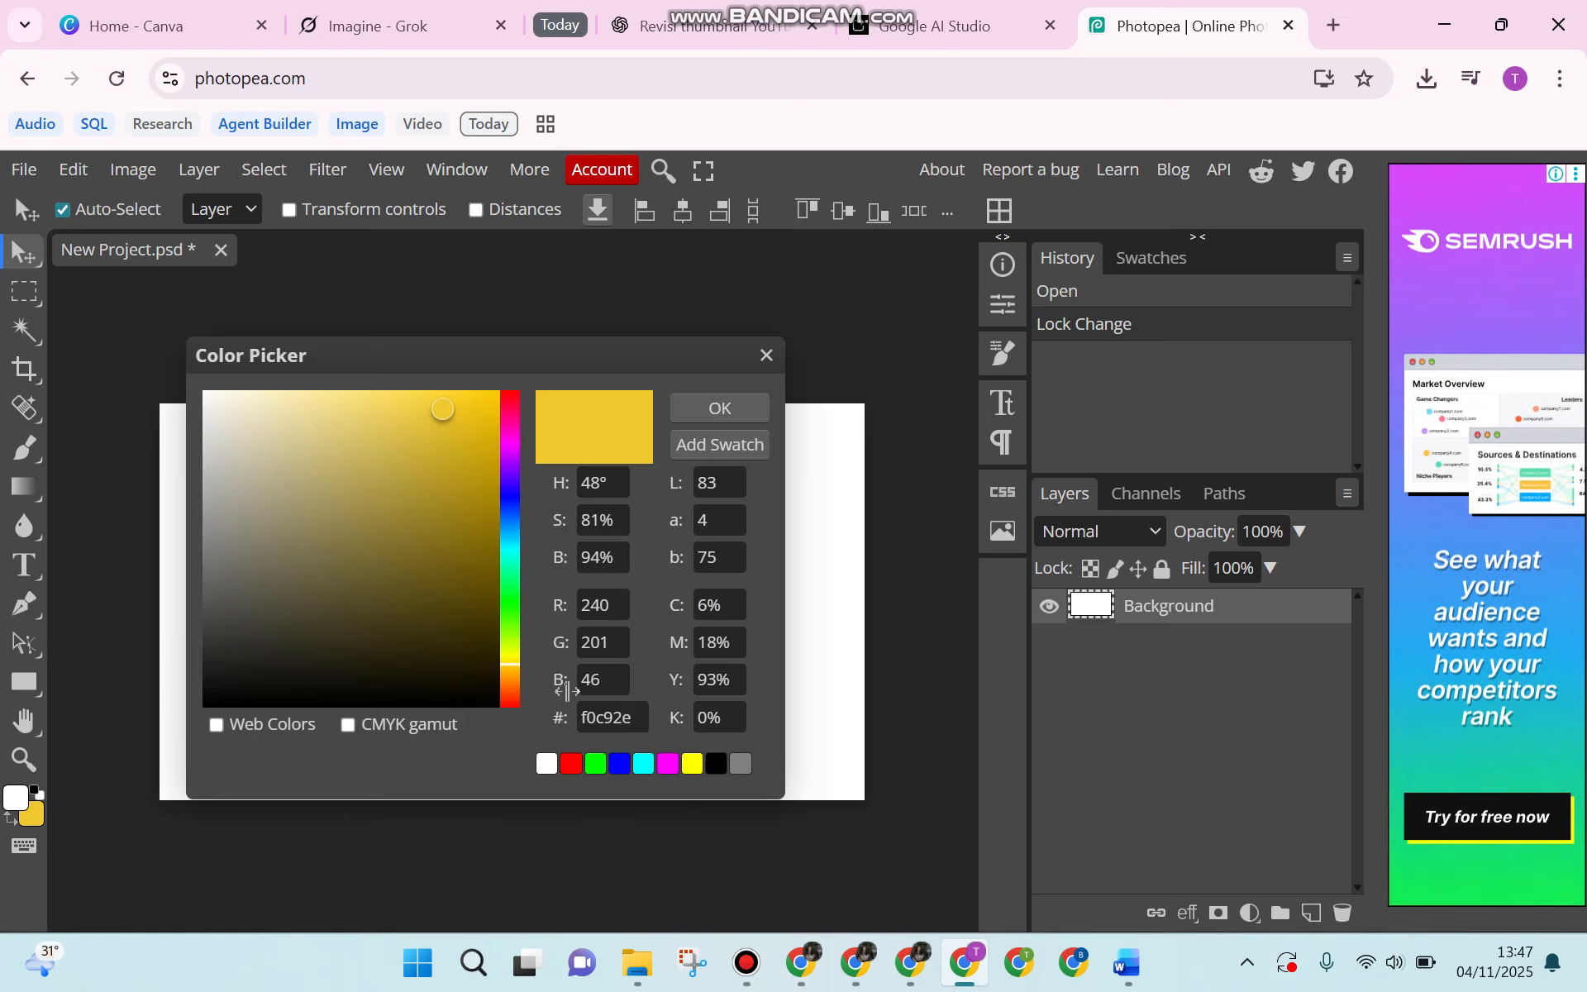
left_click(642, 716)
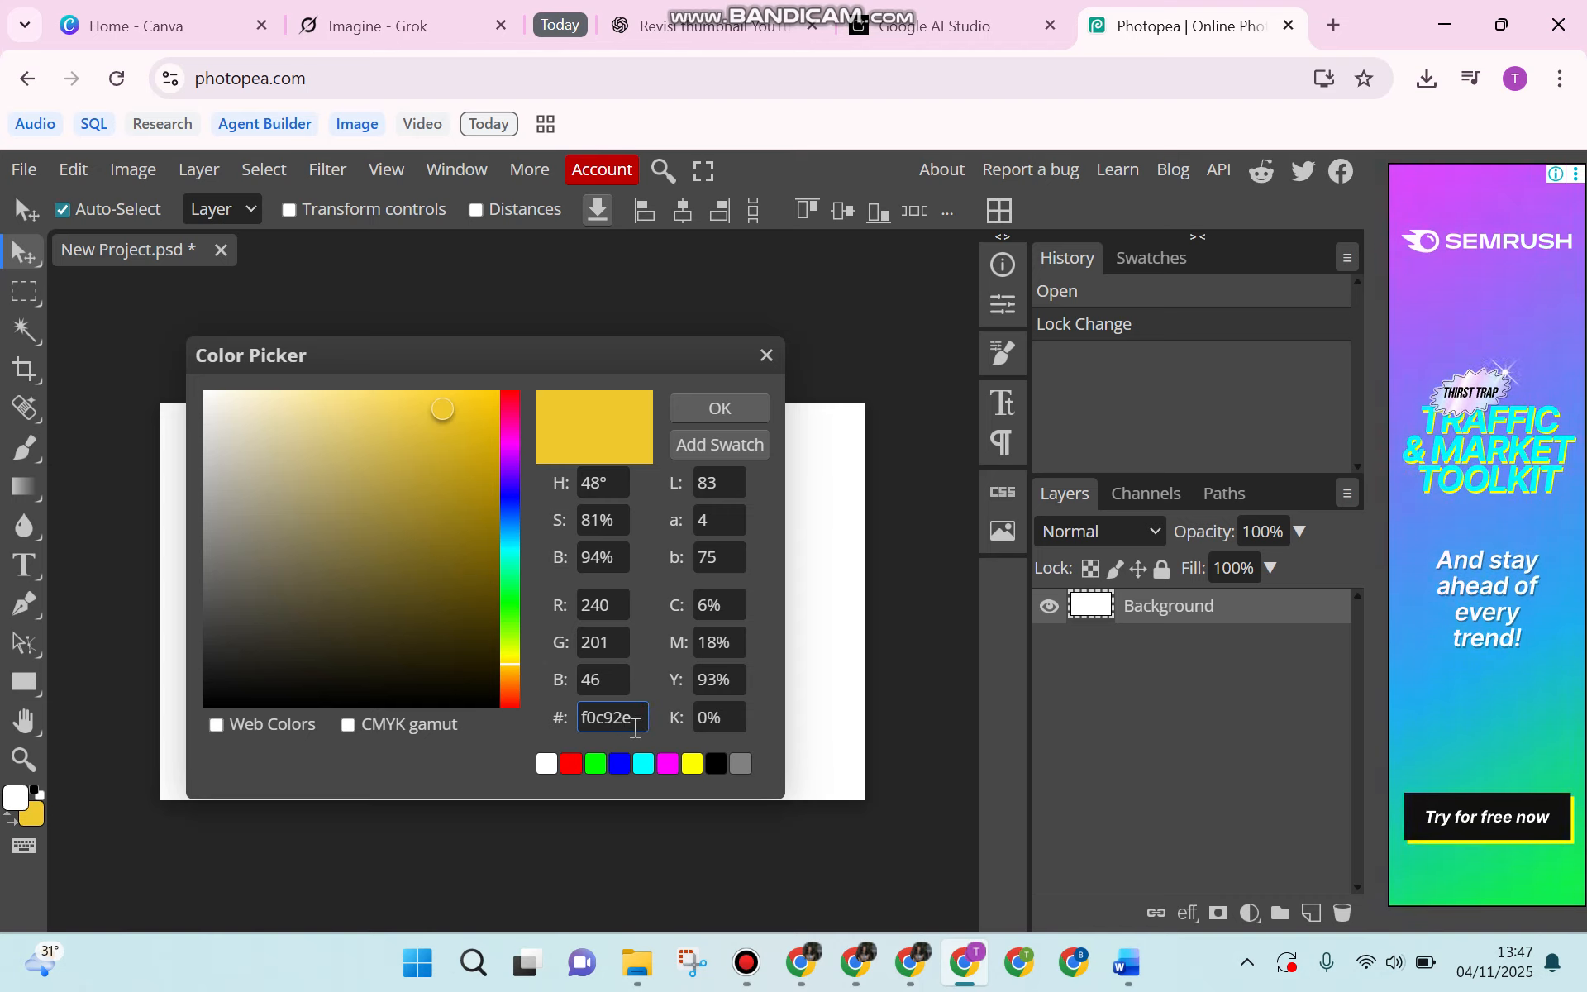
left_click(719, 409)
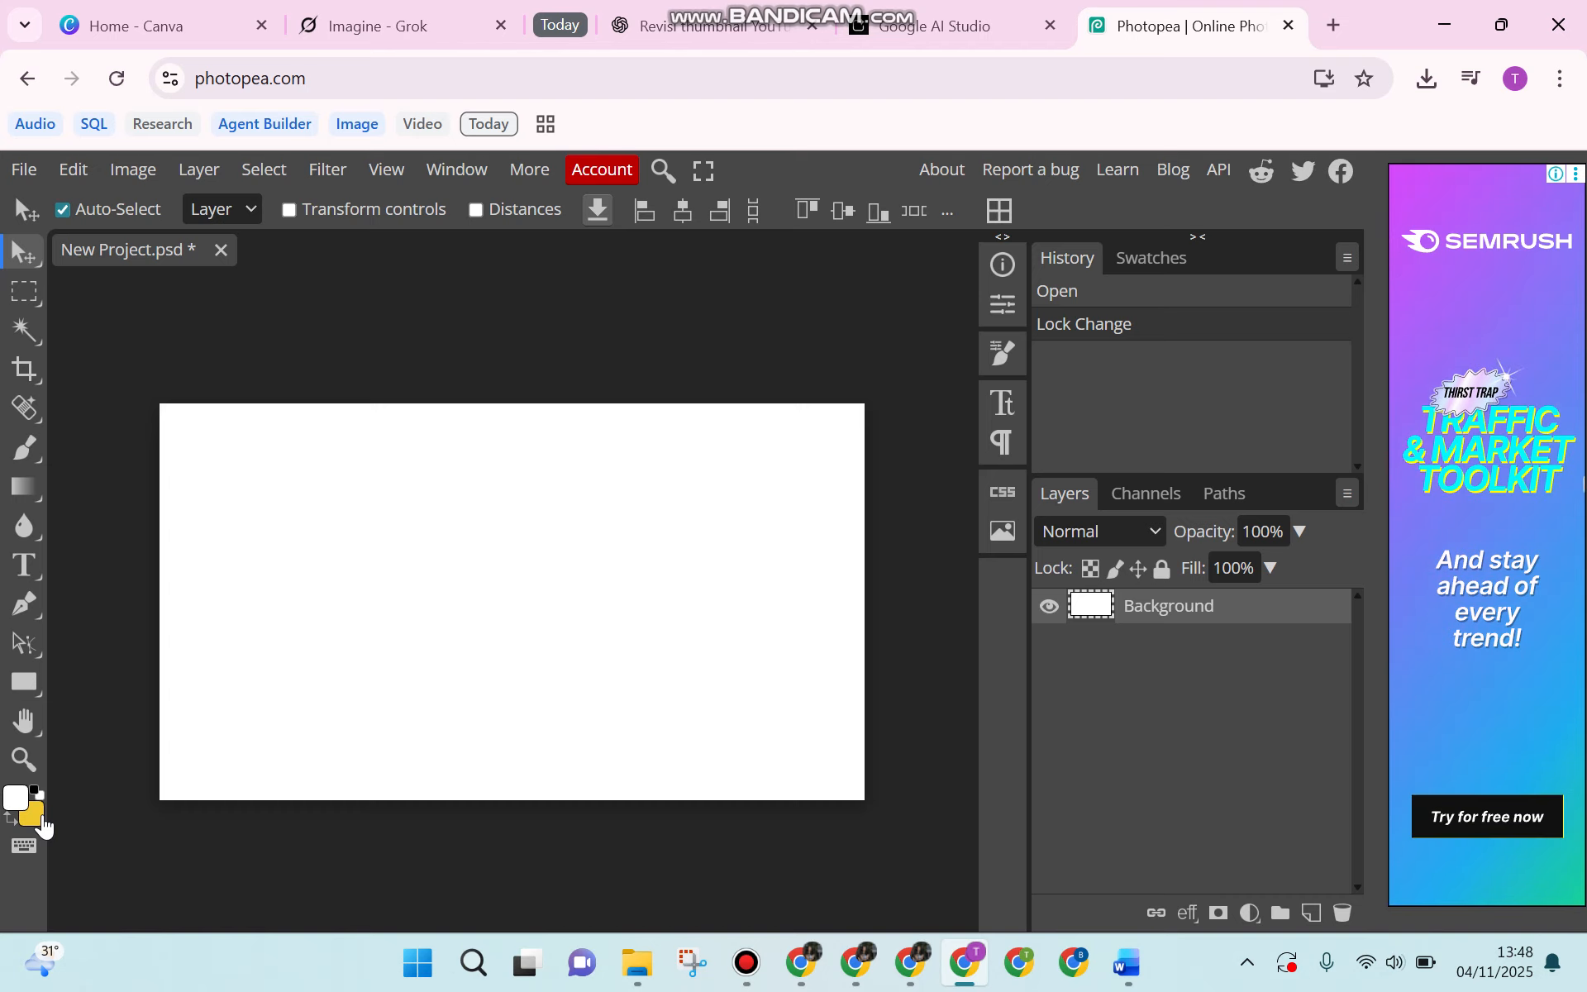
key("Delete")
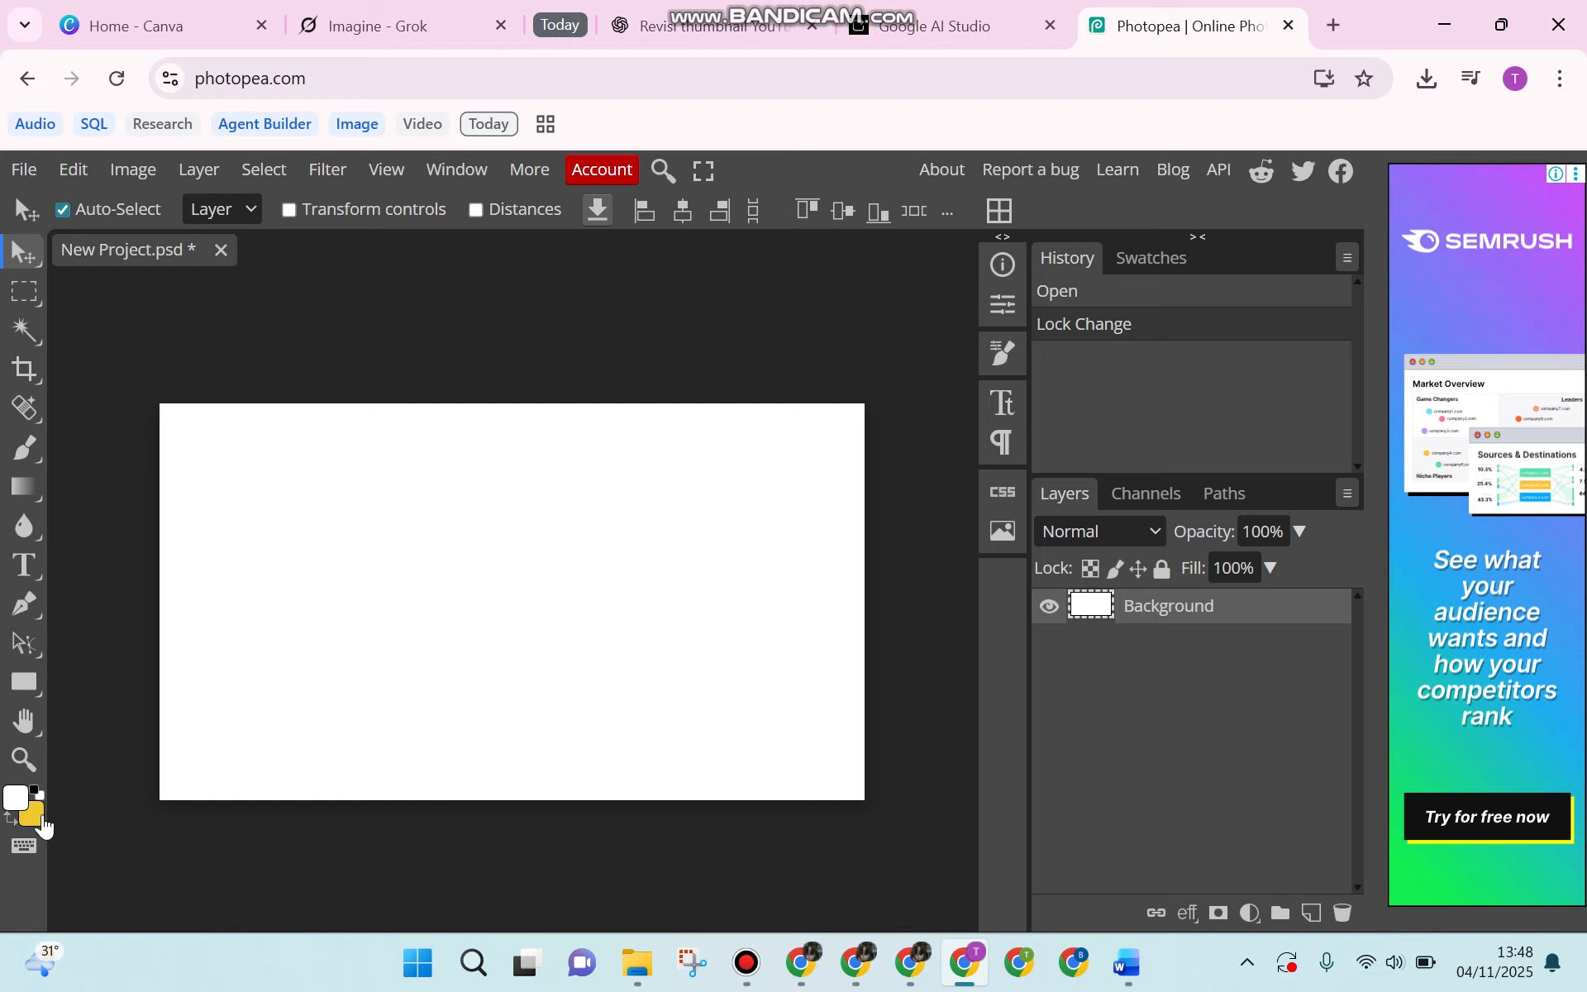
key("ctrl+BackSpace")
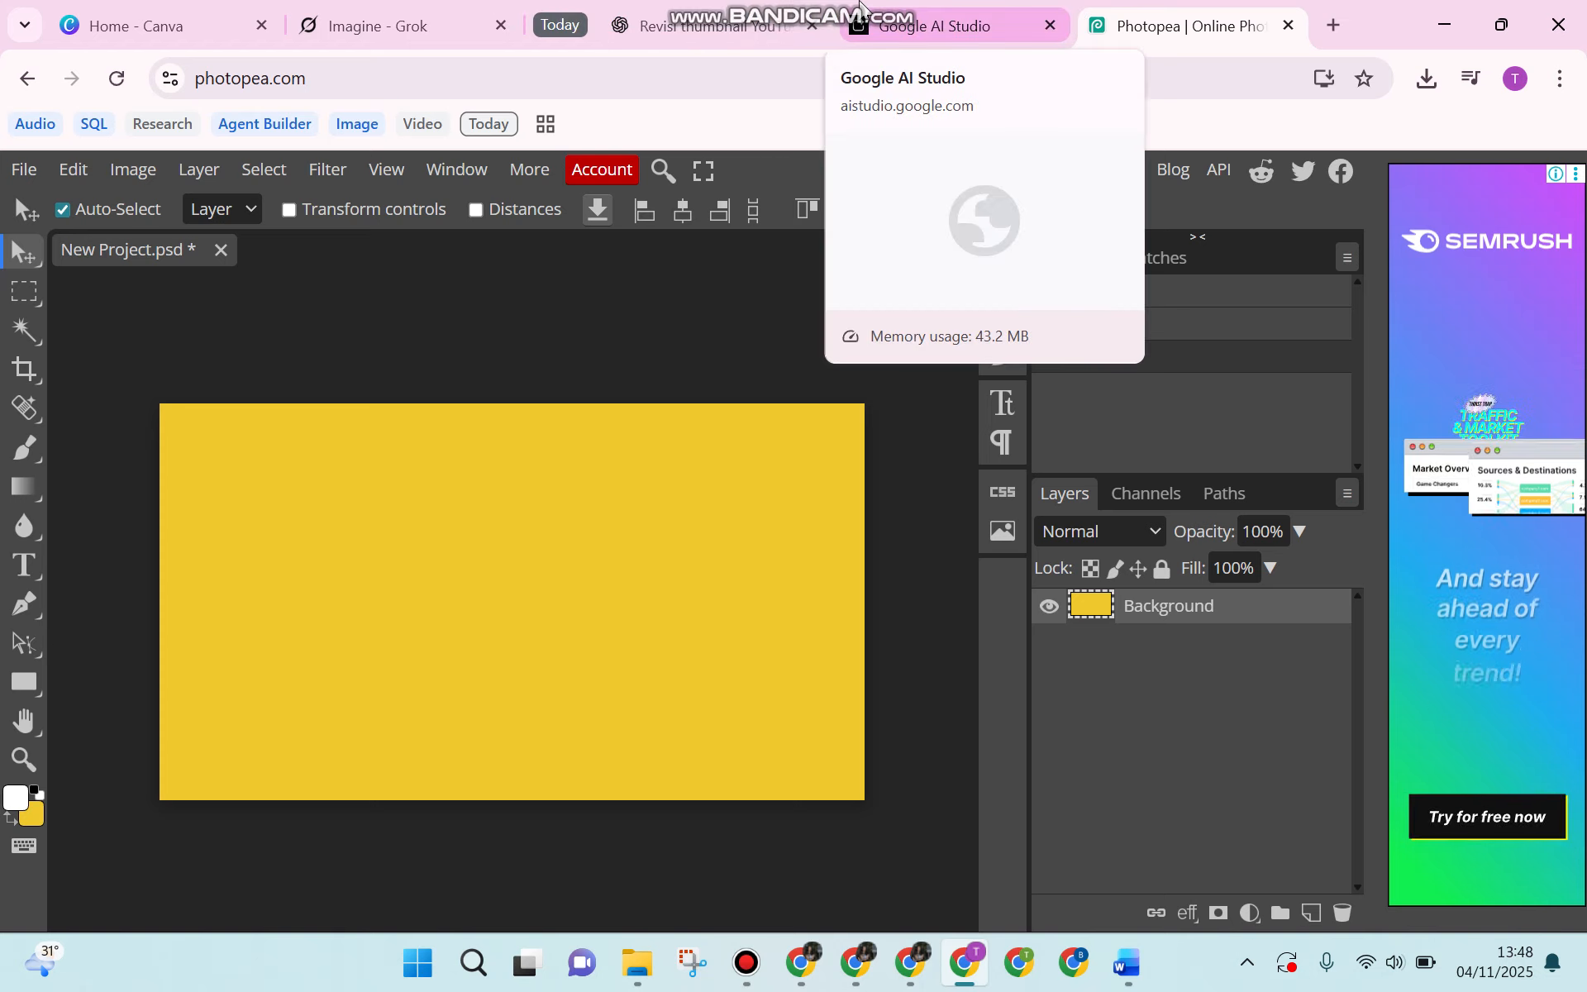
Apply the Film Grain filter to the yellow layer with grain 8, highlight area 10 and intensity 5
mouse_move(884, 20)
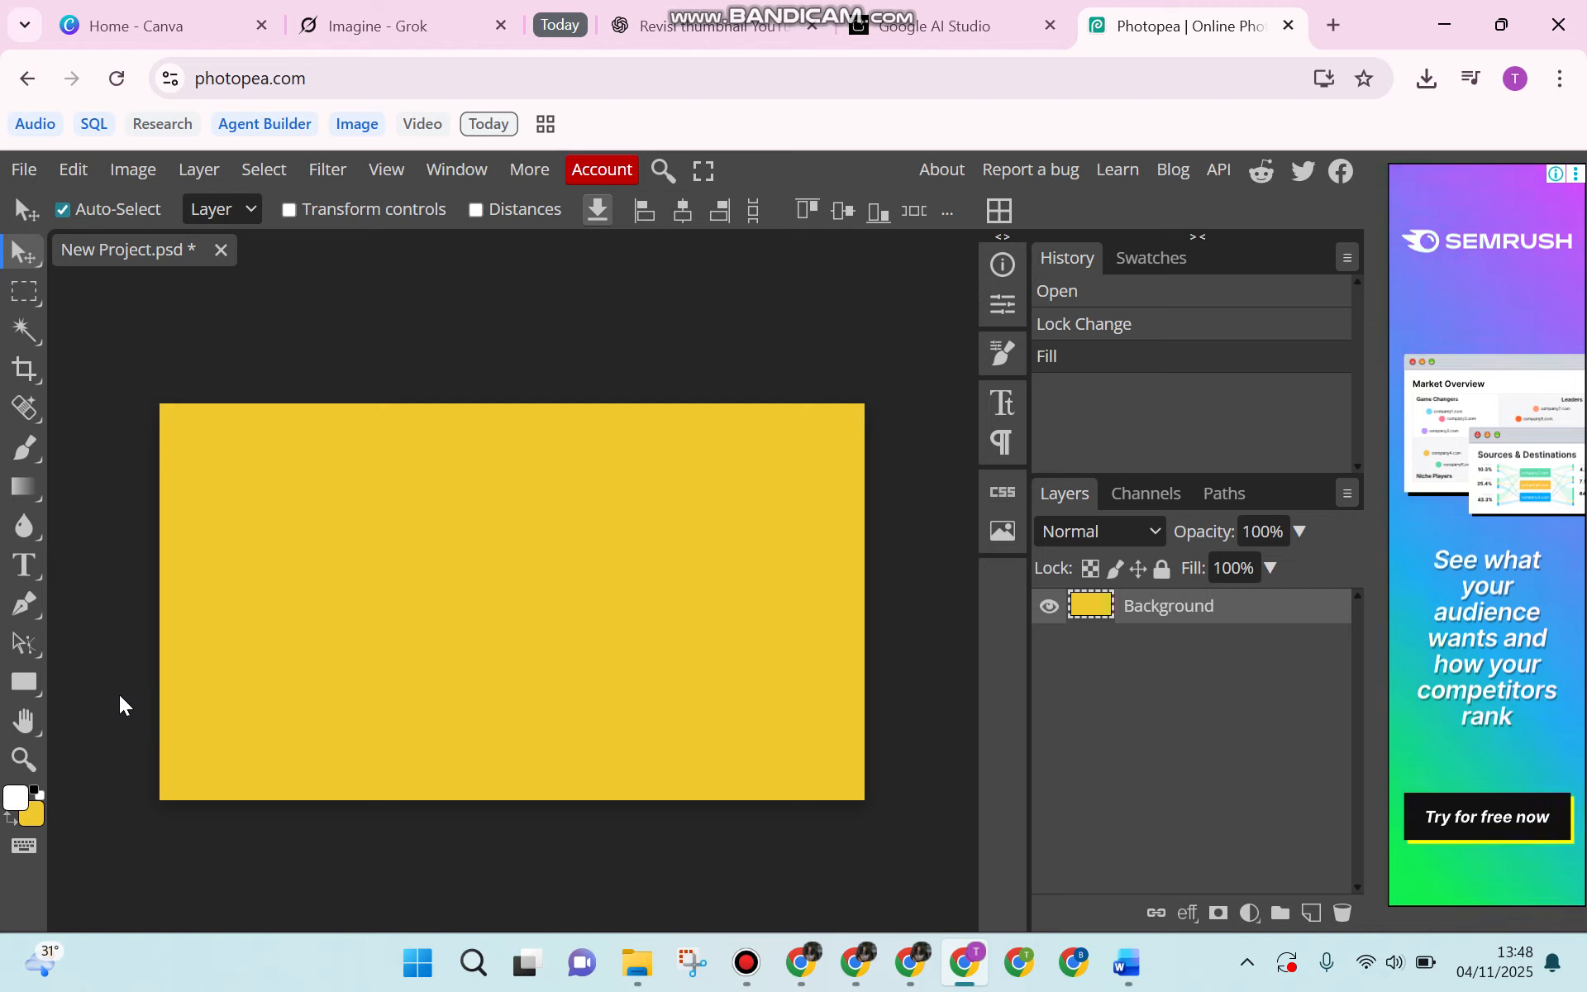
left_click(341, 173)
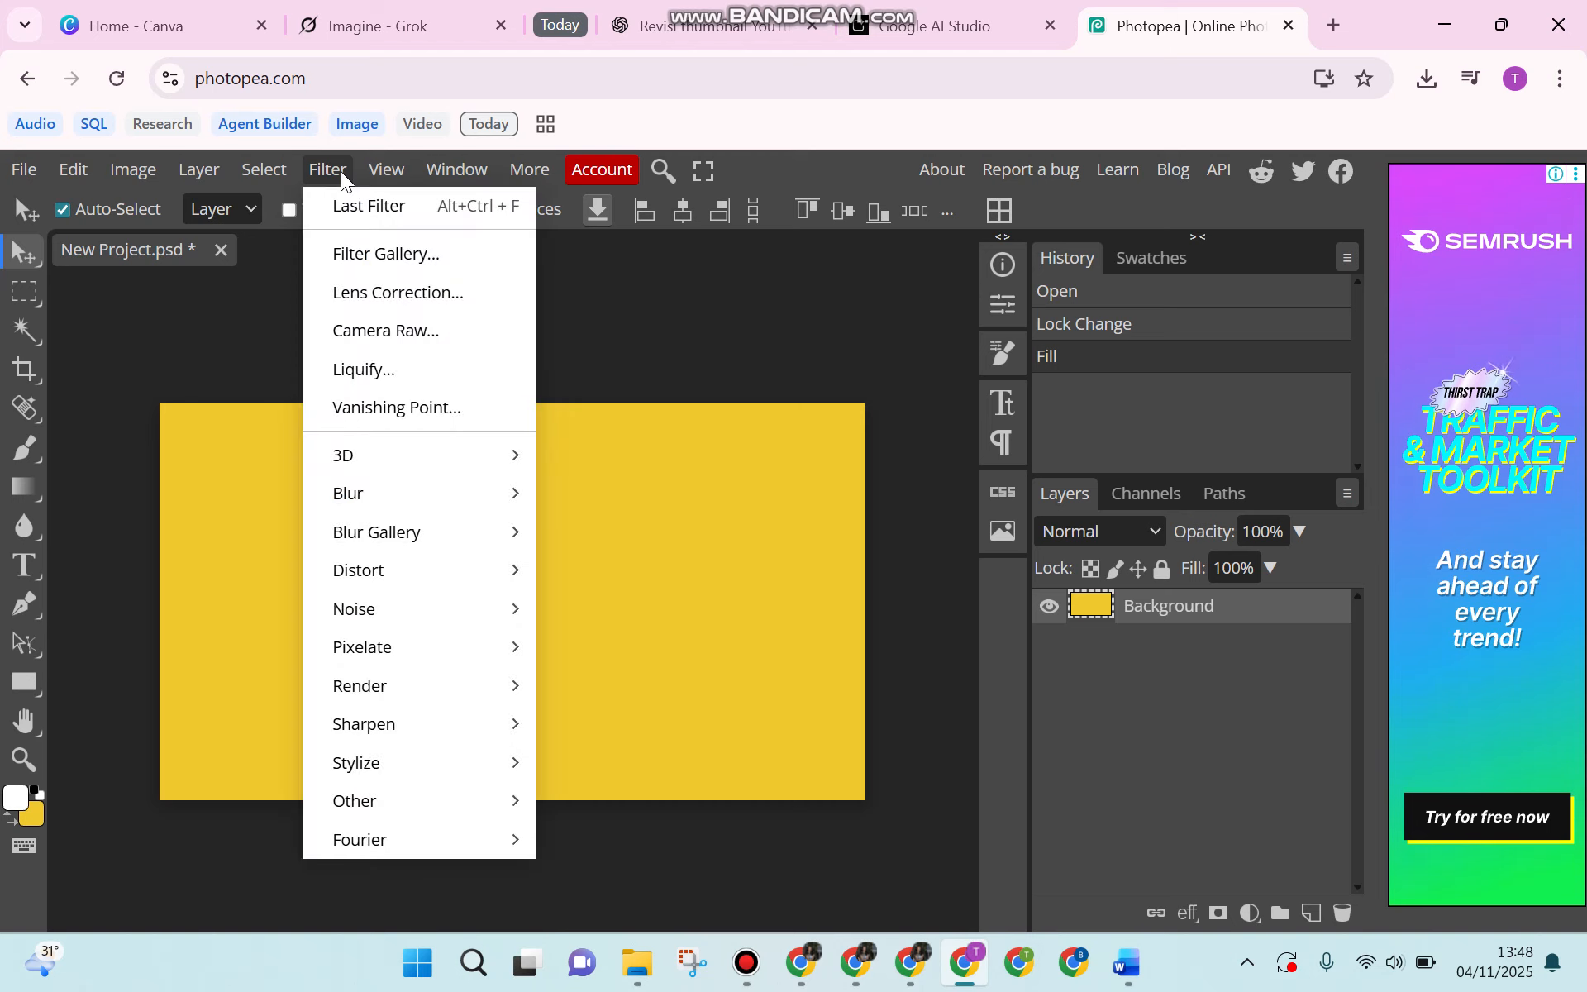
left_click(440, 258)
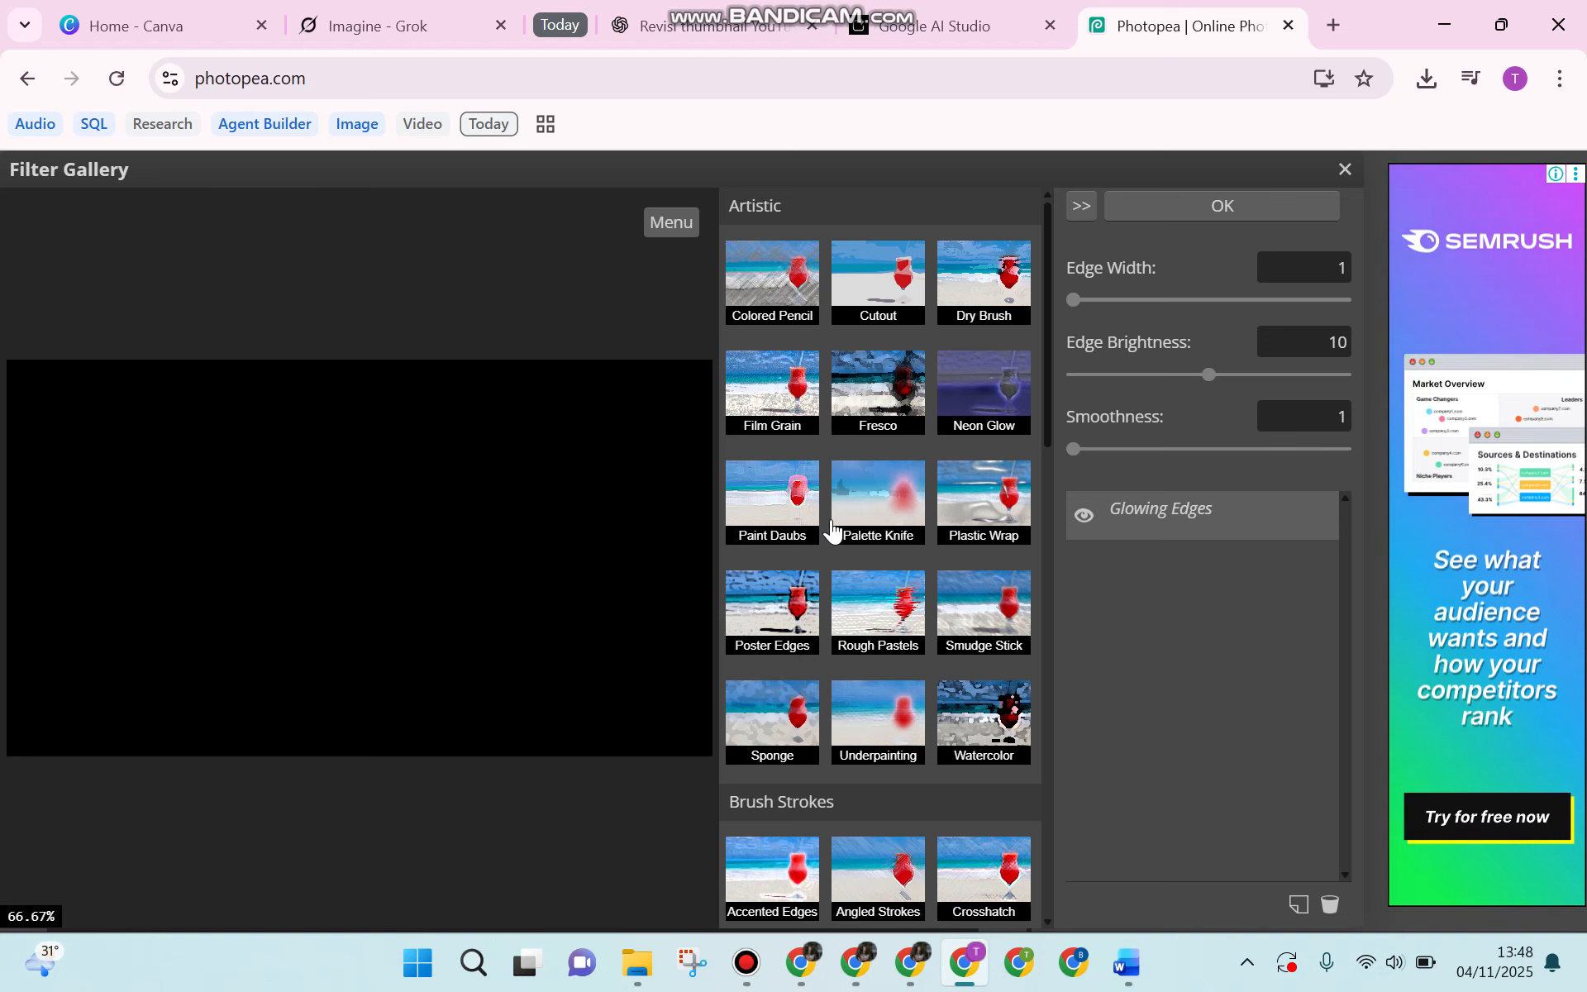
left_click(779, 389)
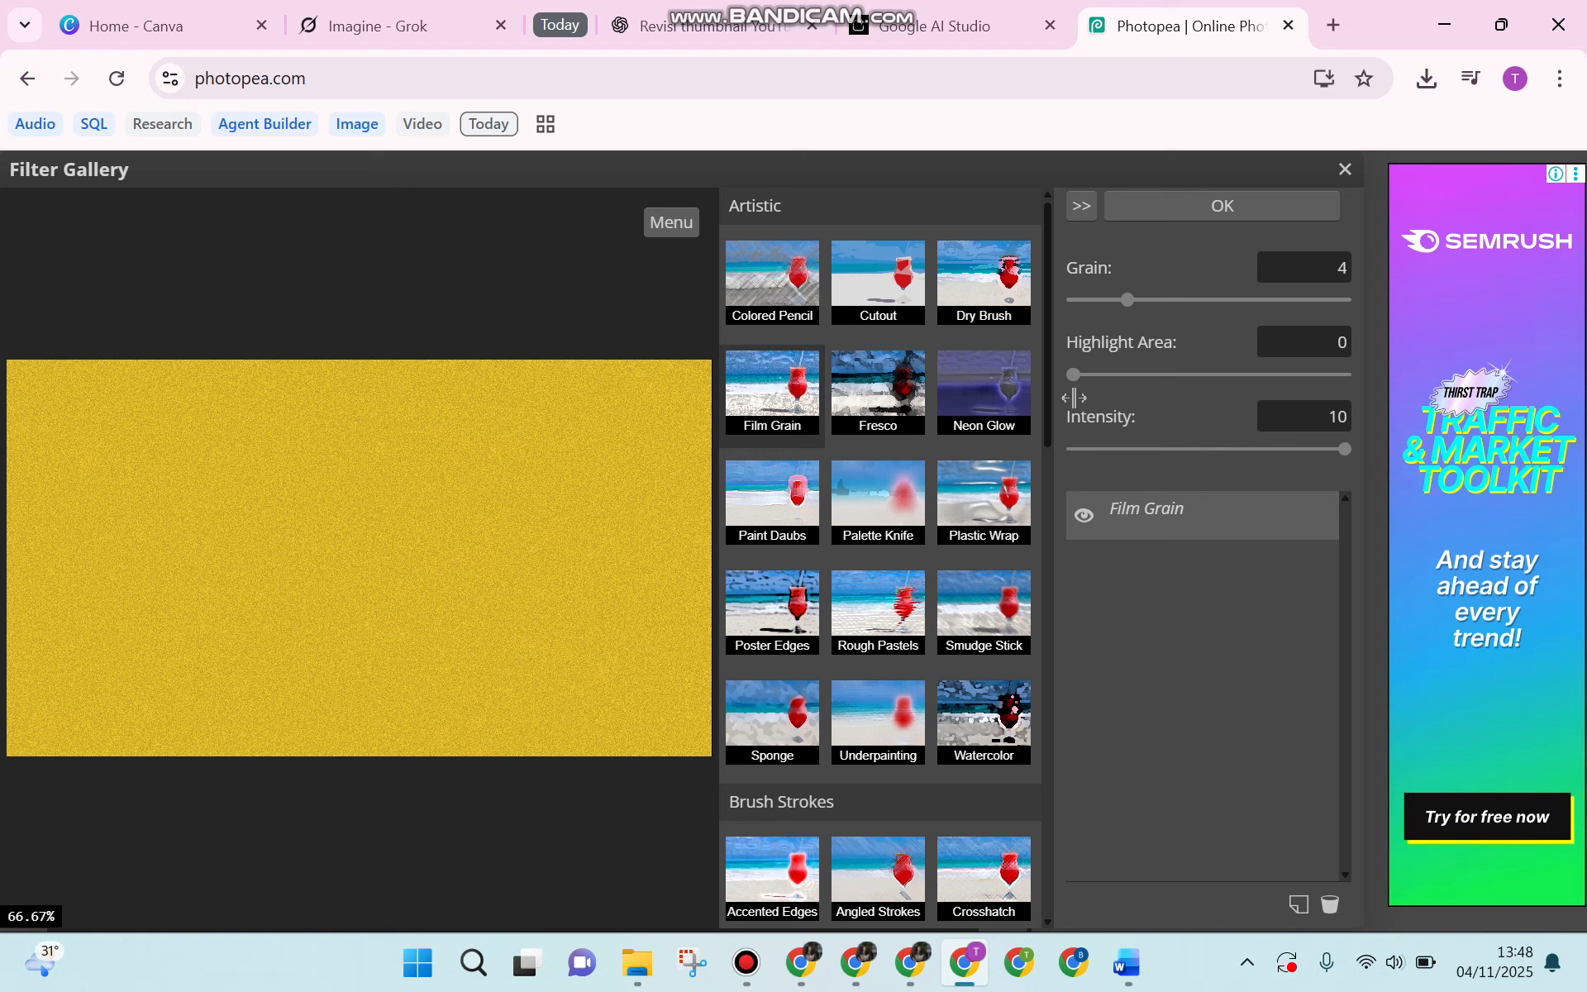
left_click_drag(1077, 377, 1210, 375)
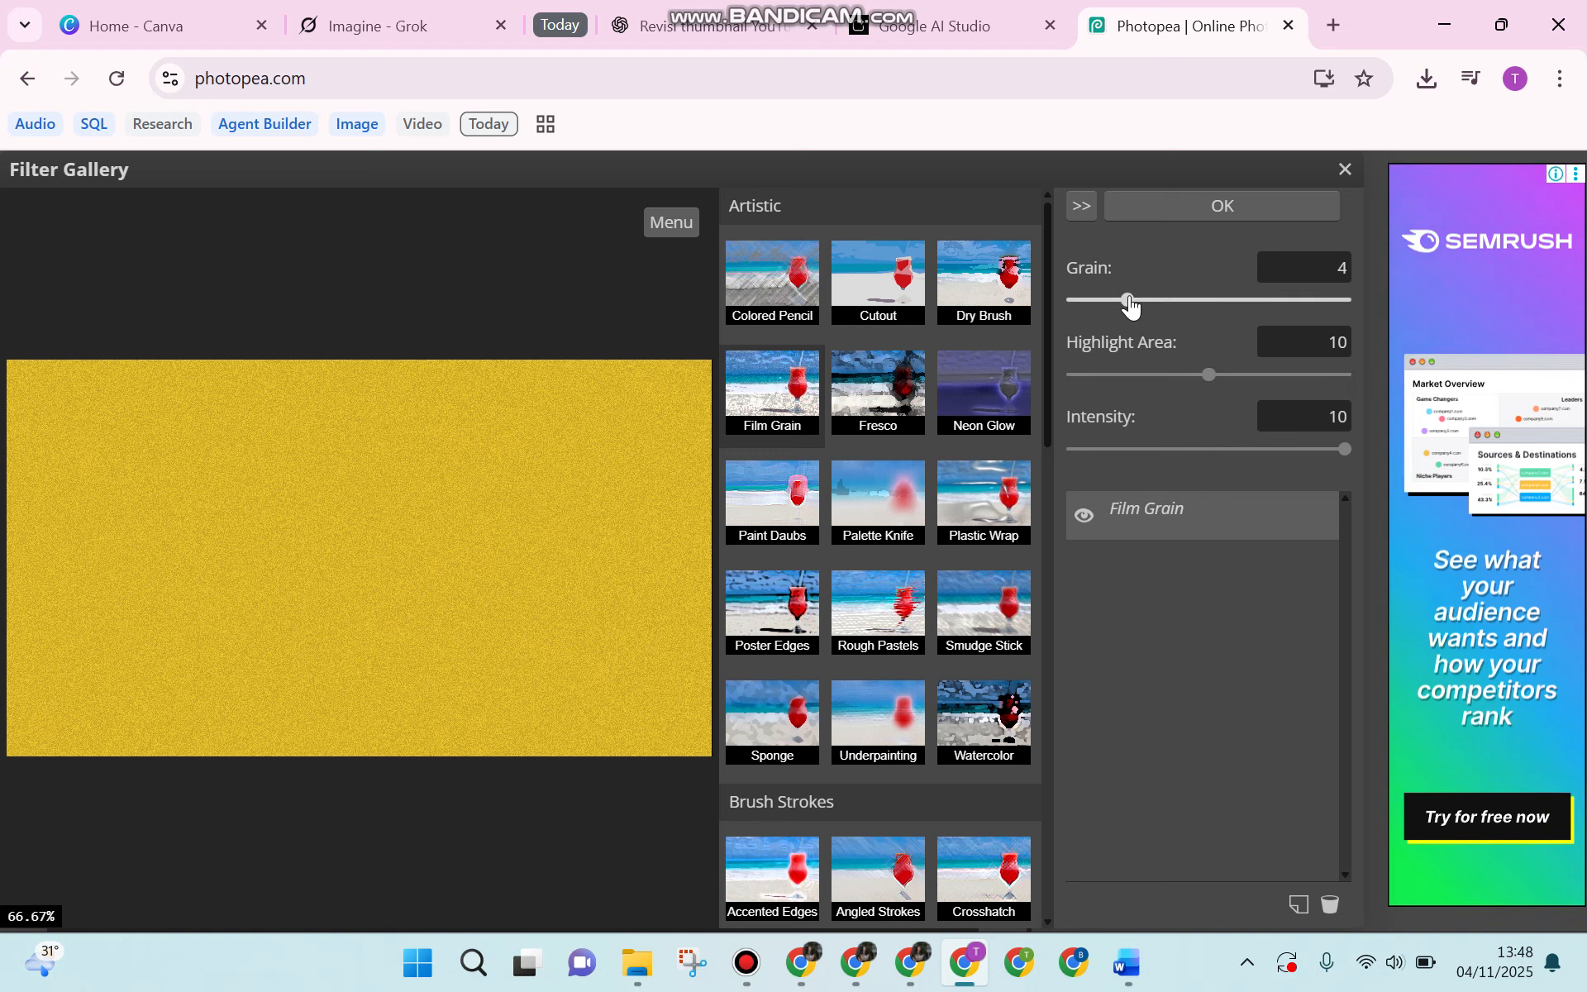
left_click_drag(1131, 304, 1181, 302)
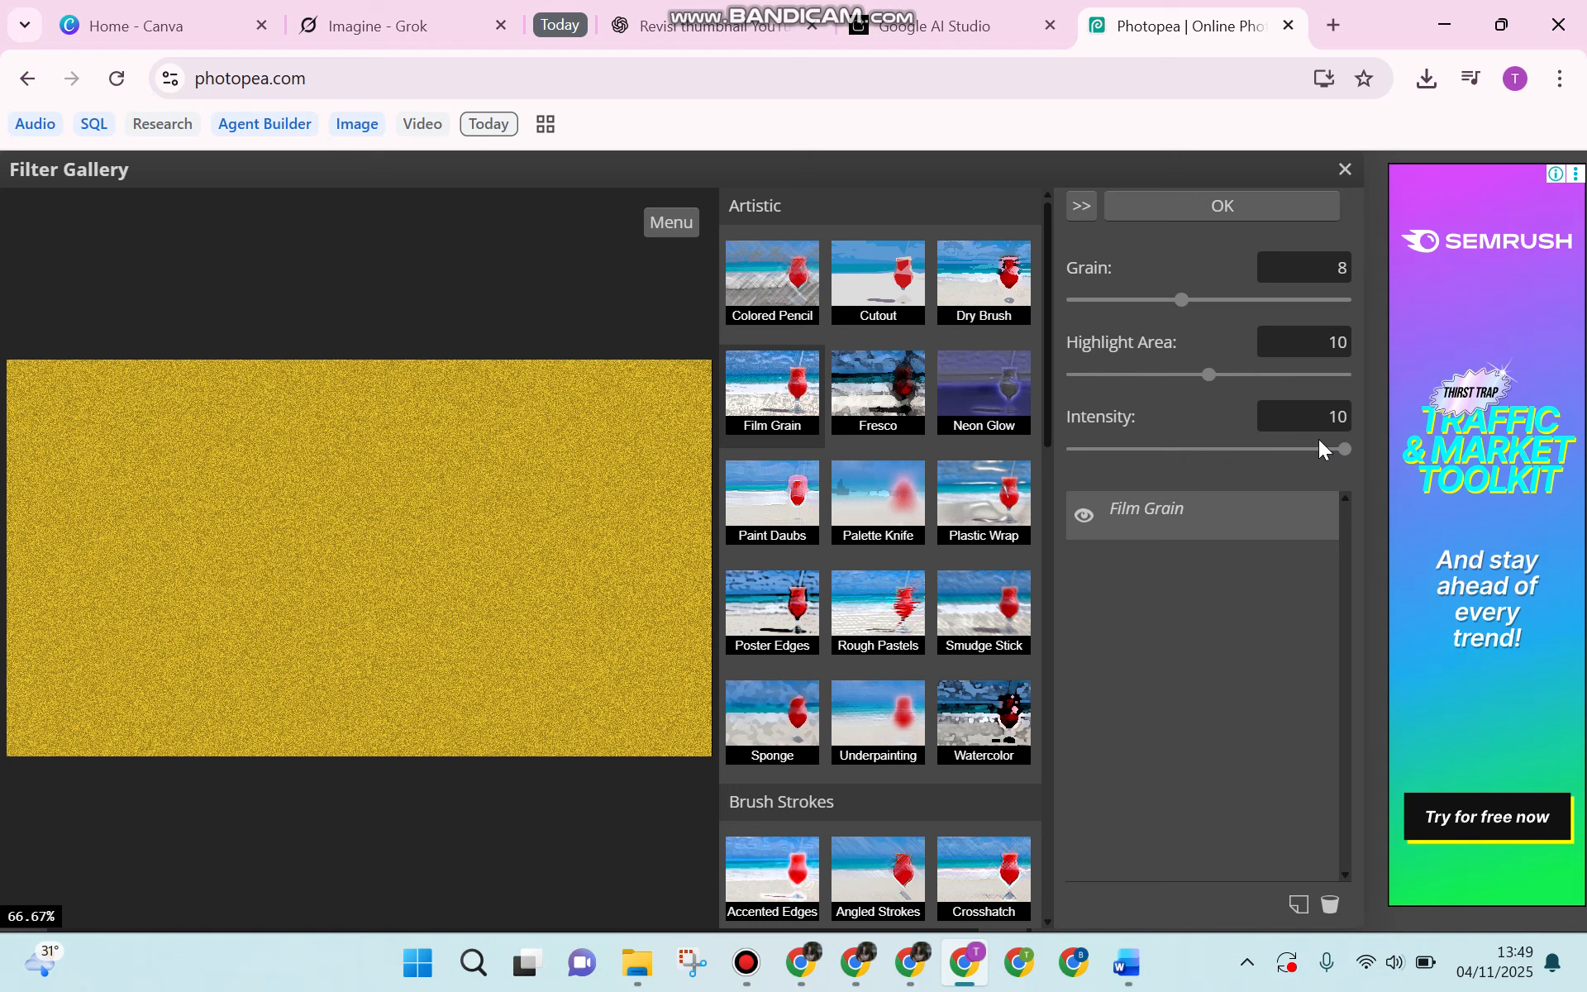
mouse_move(1345, 450)
left_mouse_down()
mouse_move(1102, 477)
mouse_move(1098, 454)
mouse_move(1024, 456)
mouse_move(1364, 459)
left_mouse_up()
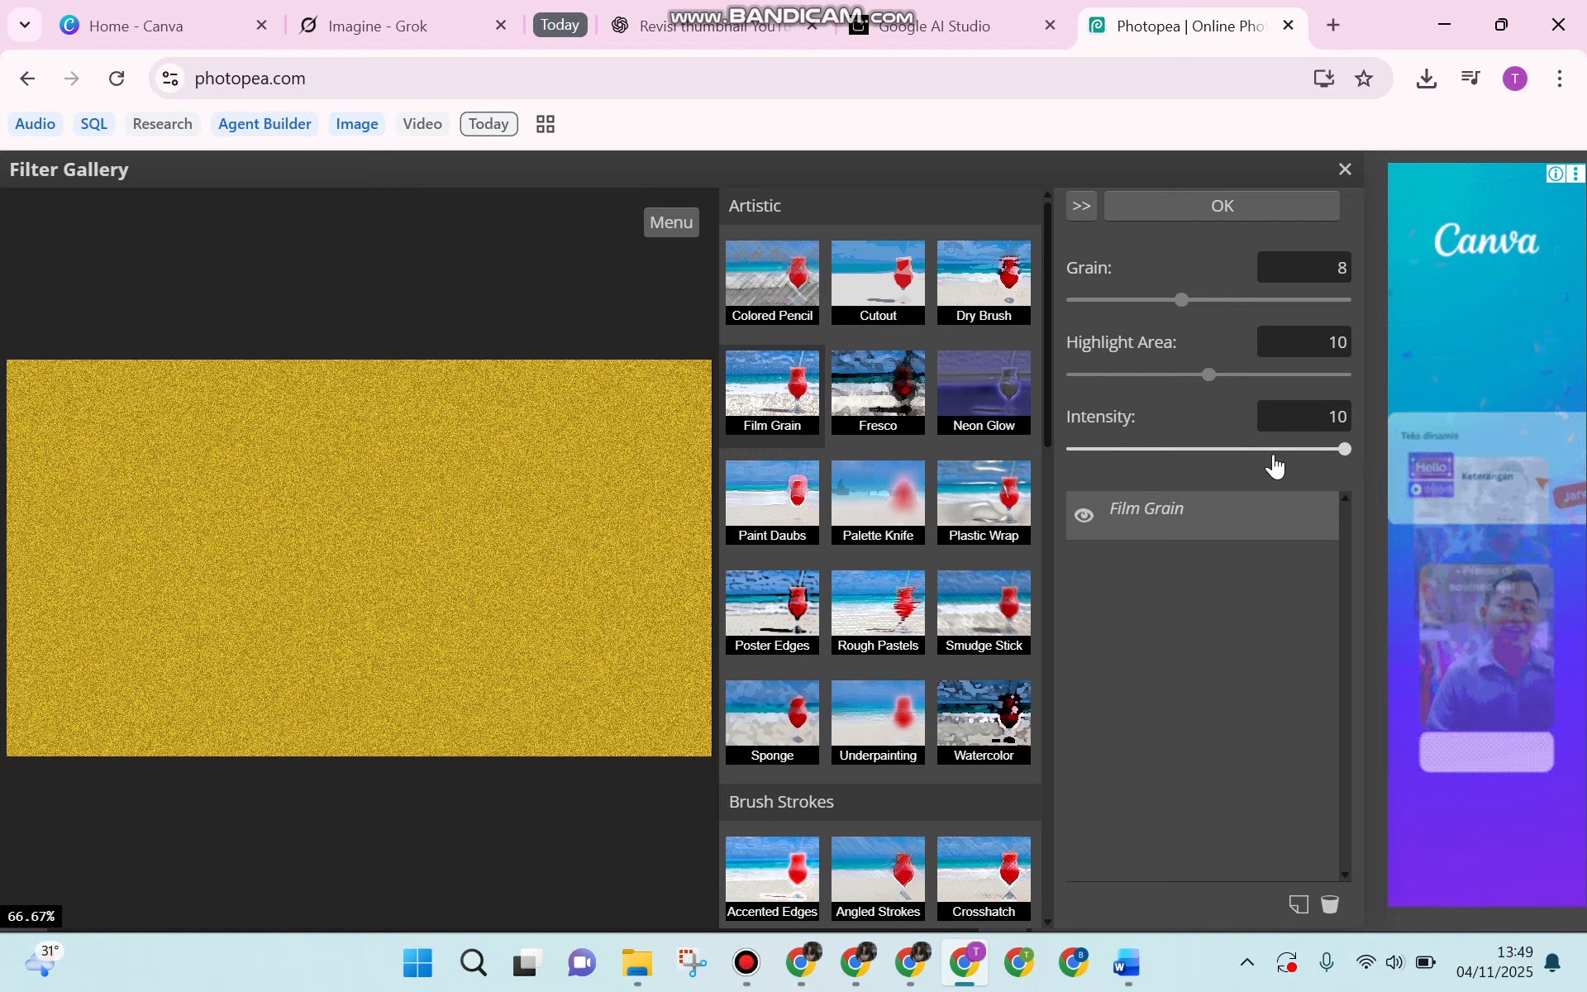
left_click(1221, 462)
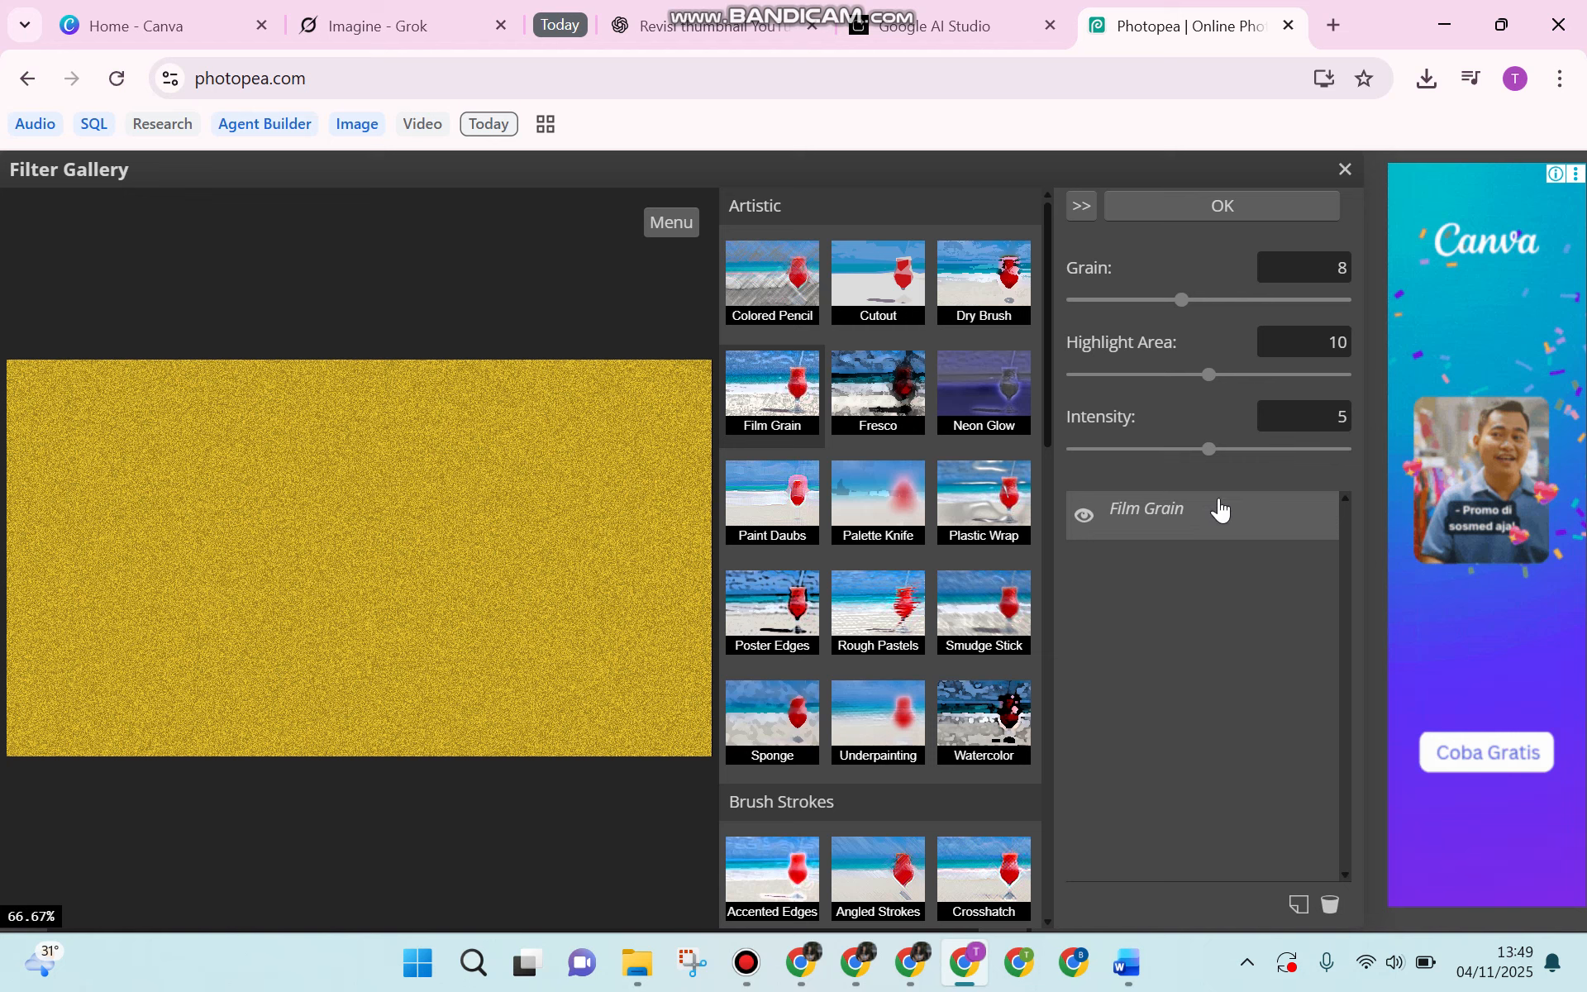
left_click(1212, 210)
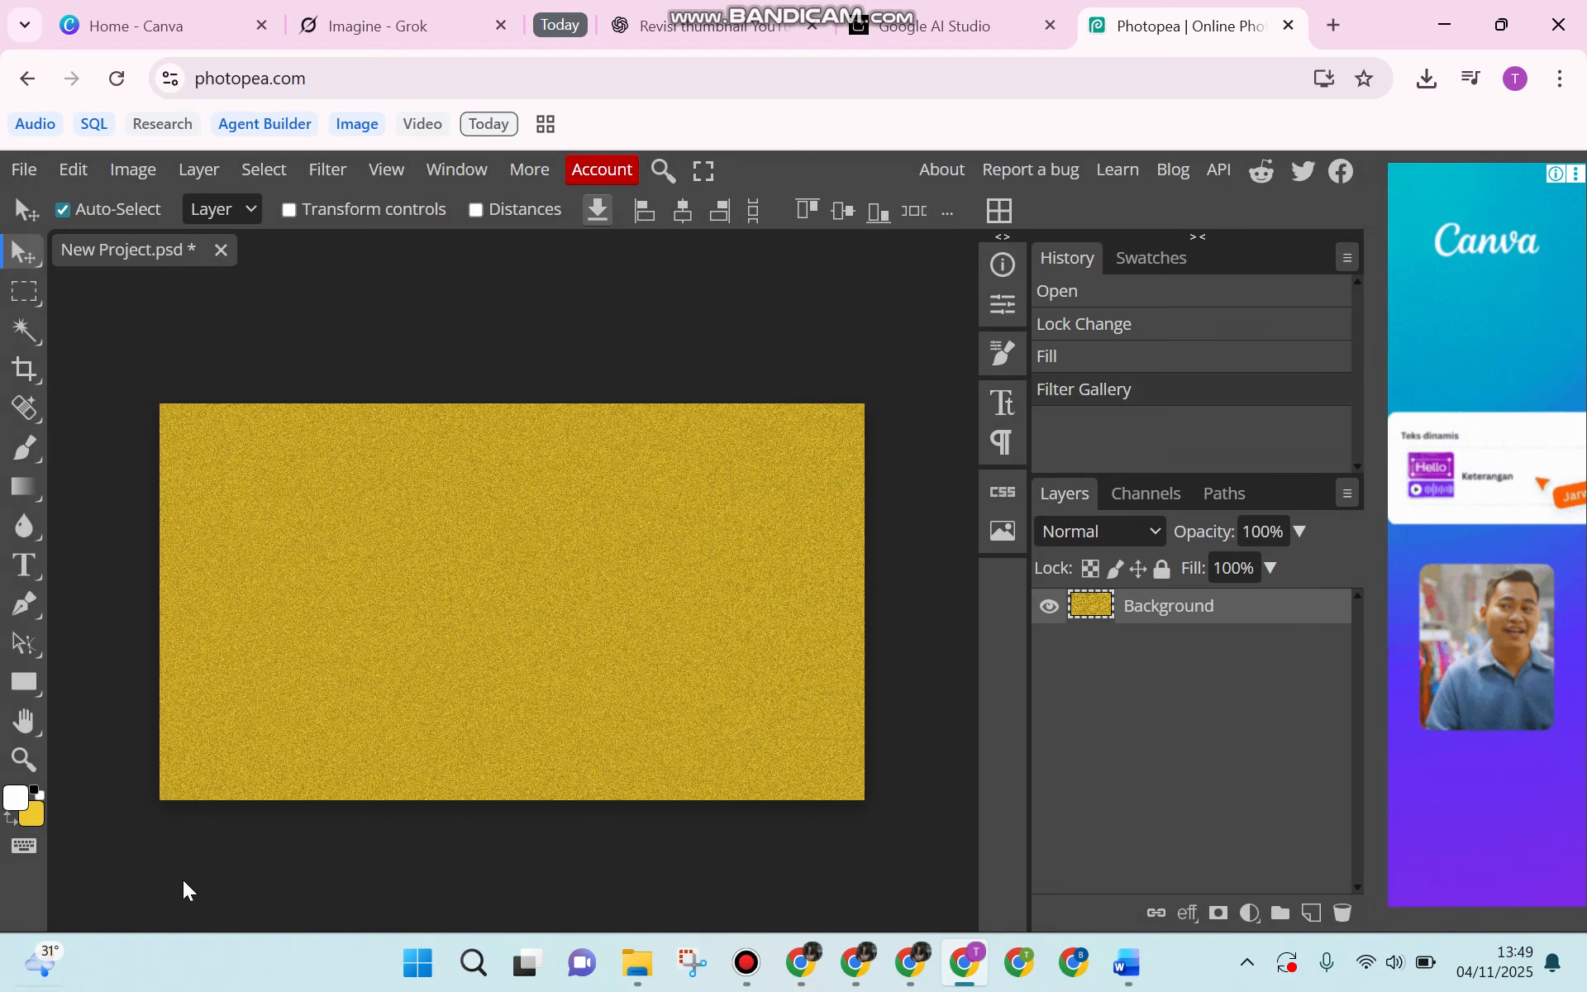
Apply the Crystallize filter to the grainy layer with a cell size of 3 px
left_click(331, 170)
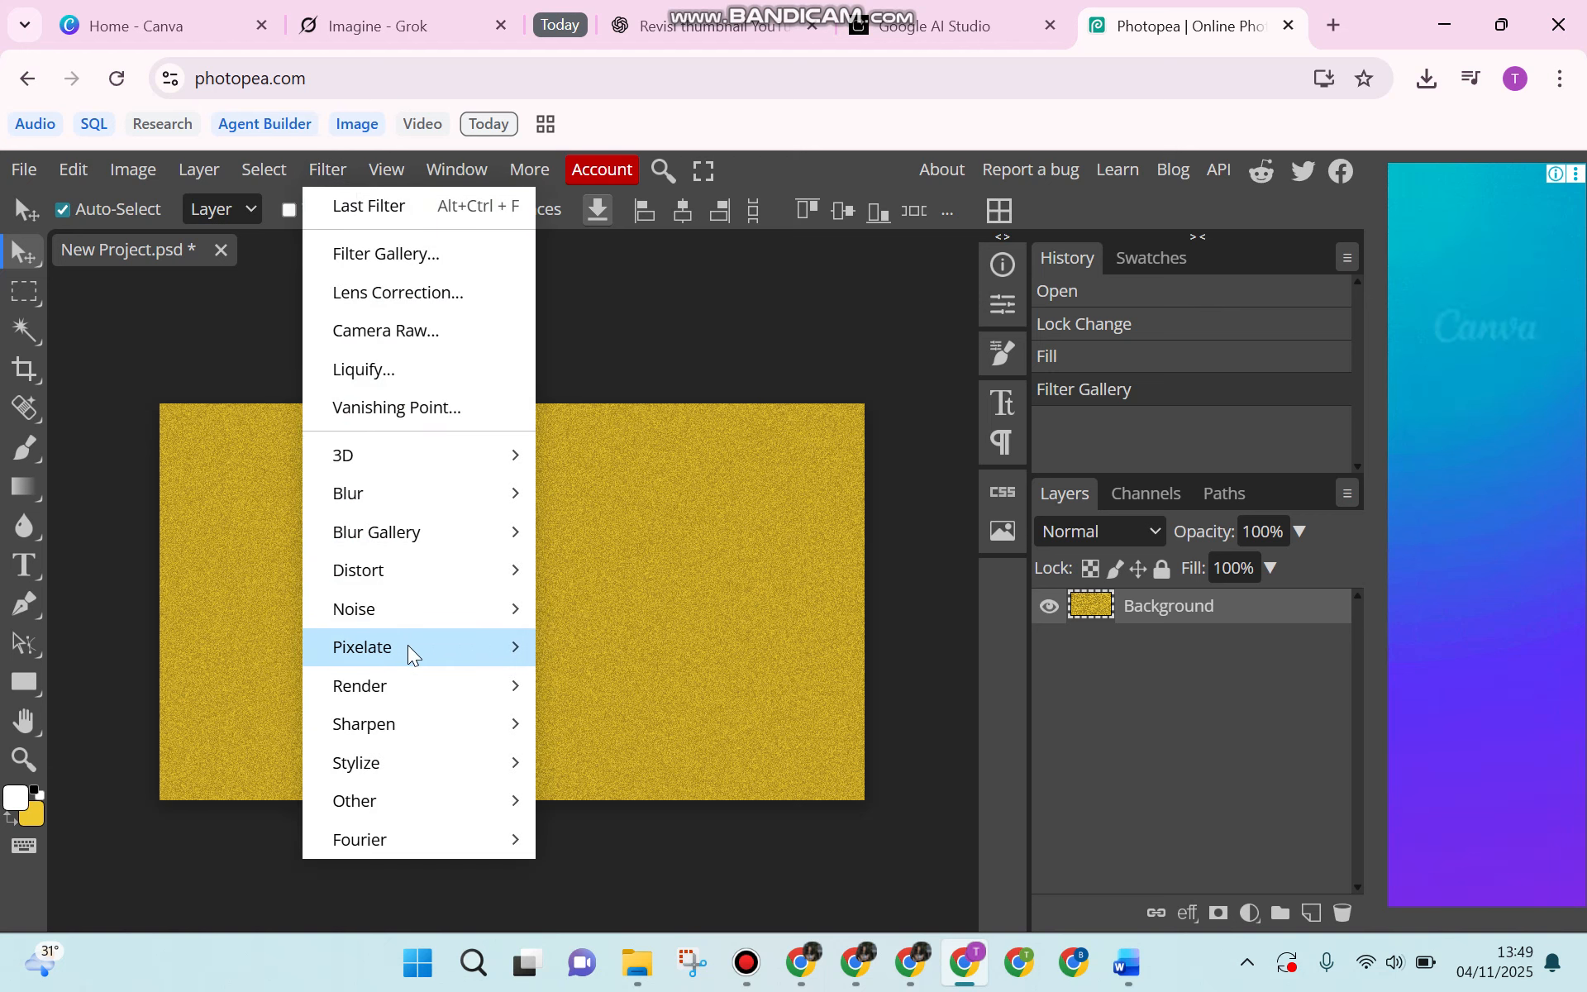
mouse_move(409, 653)
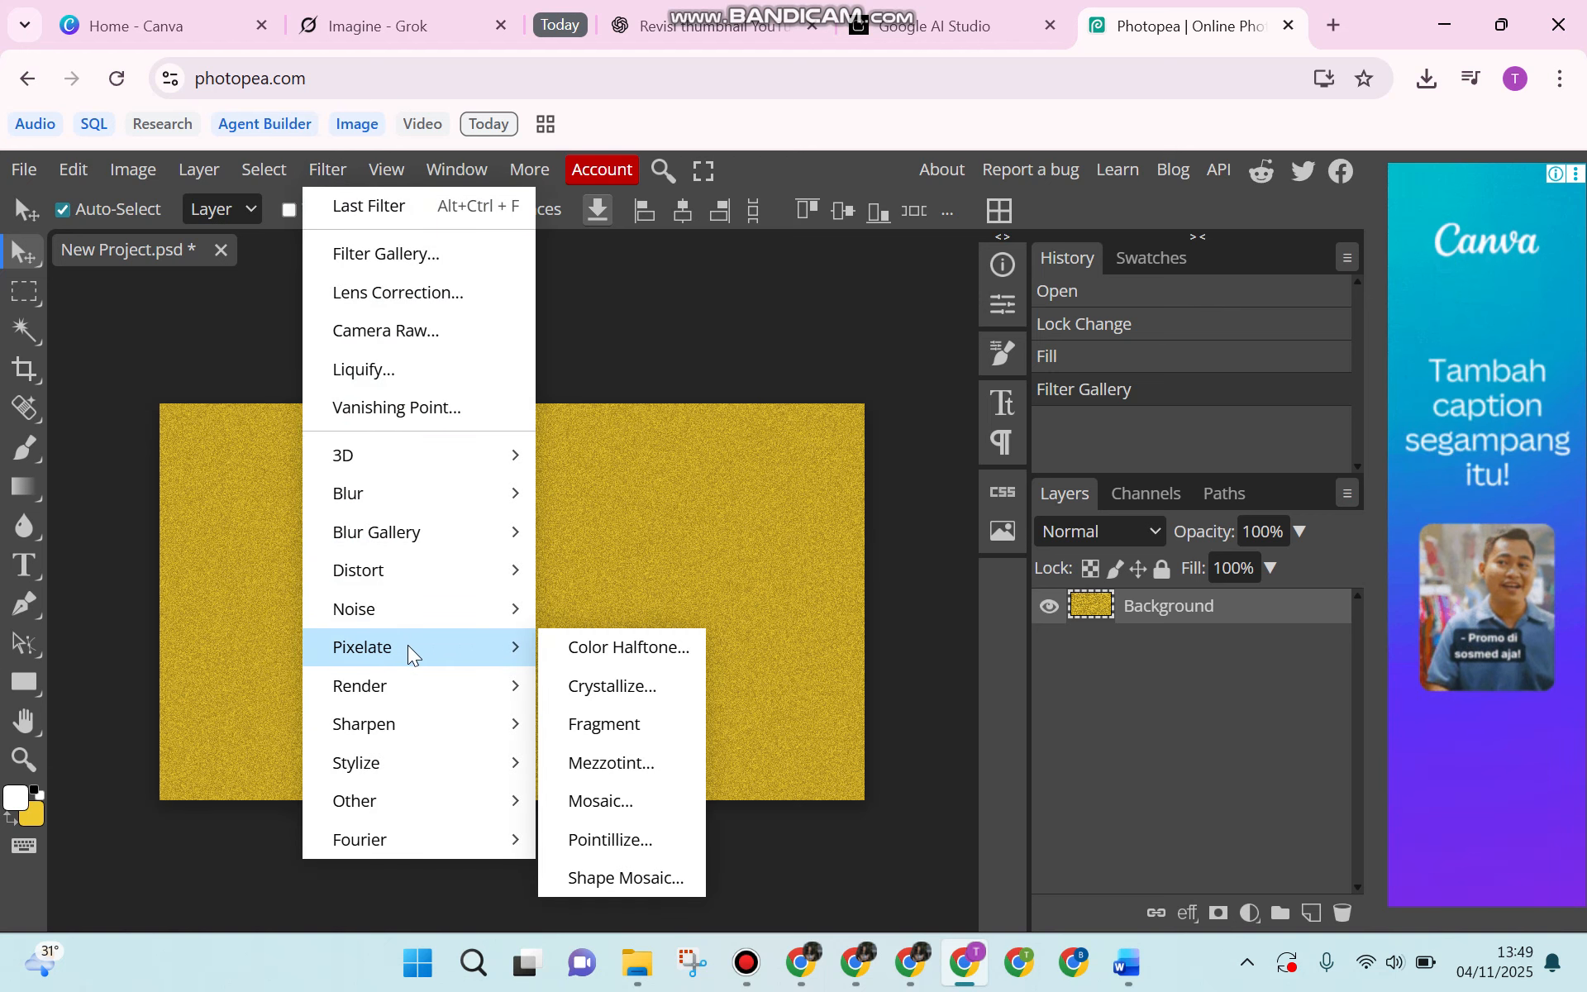
left_click(635, 686)
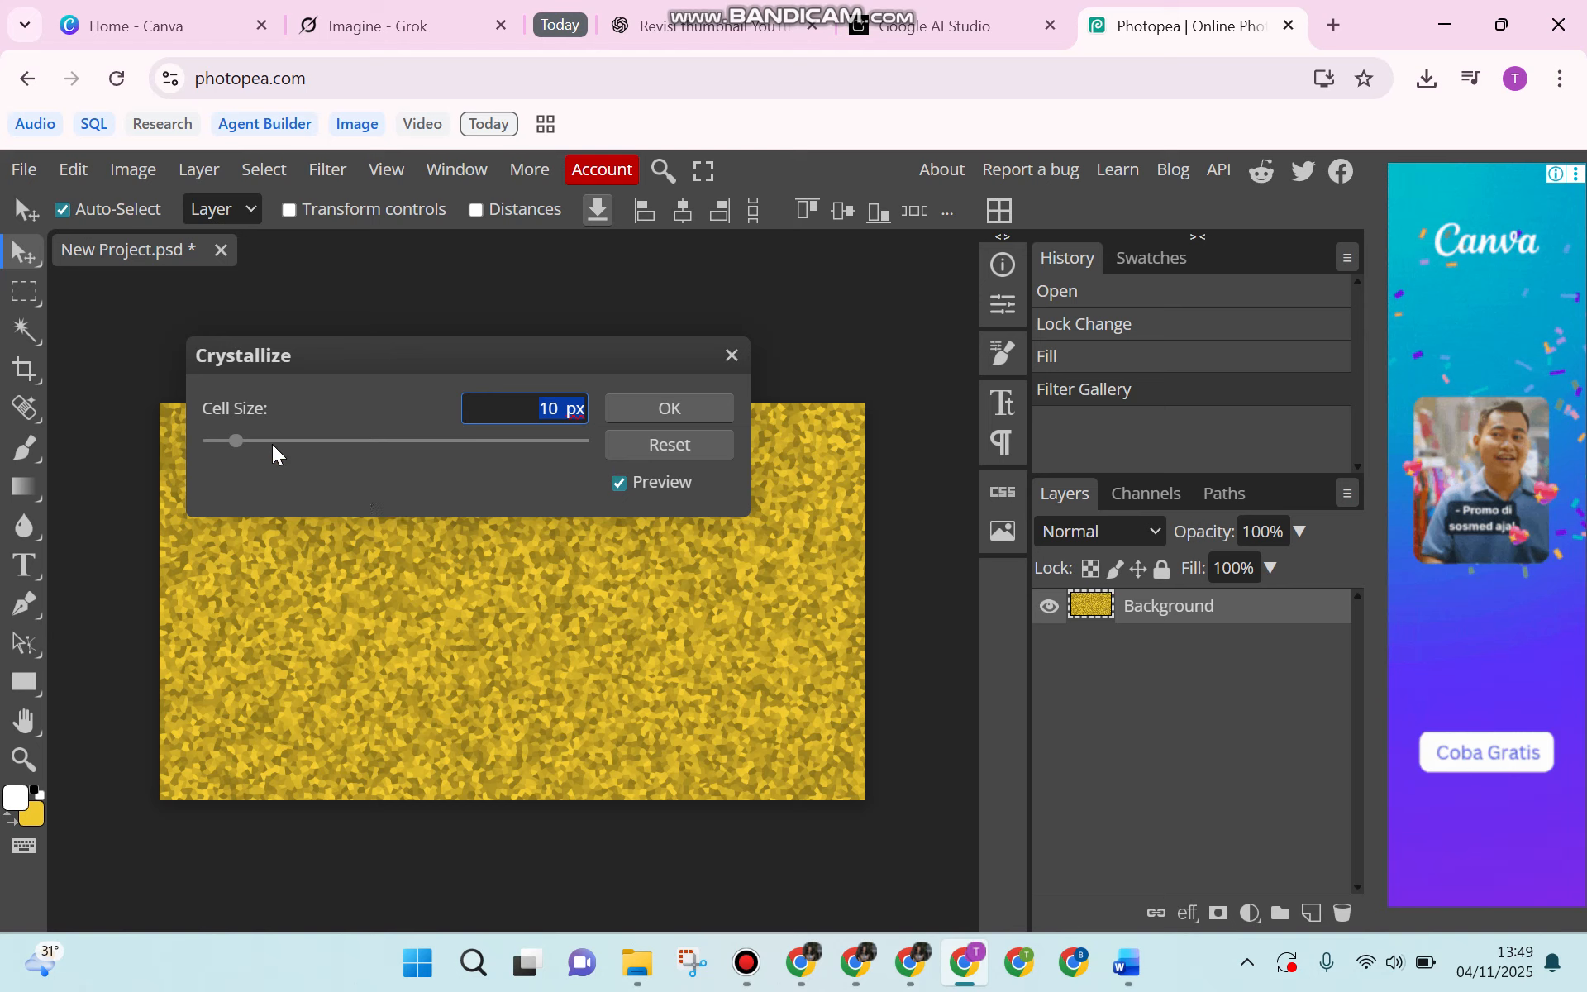
left_click_drag(228, 441, 203, 444)
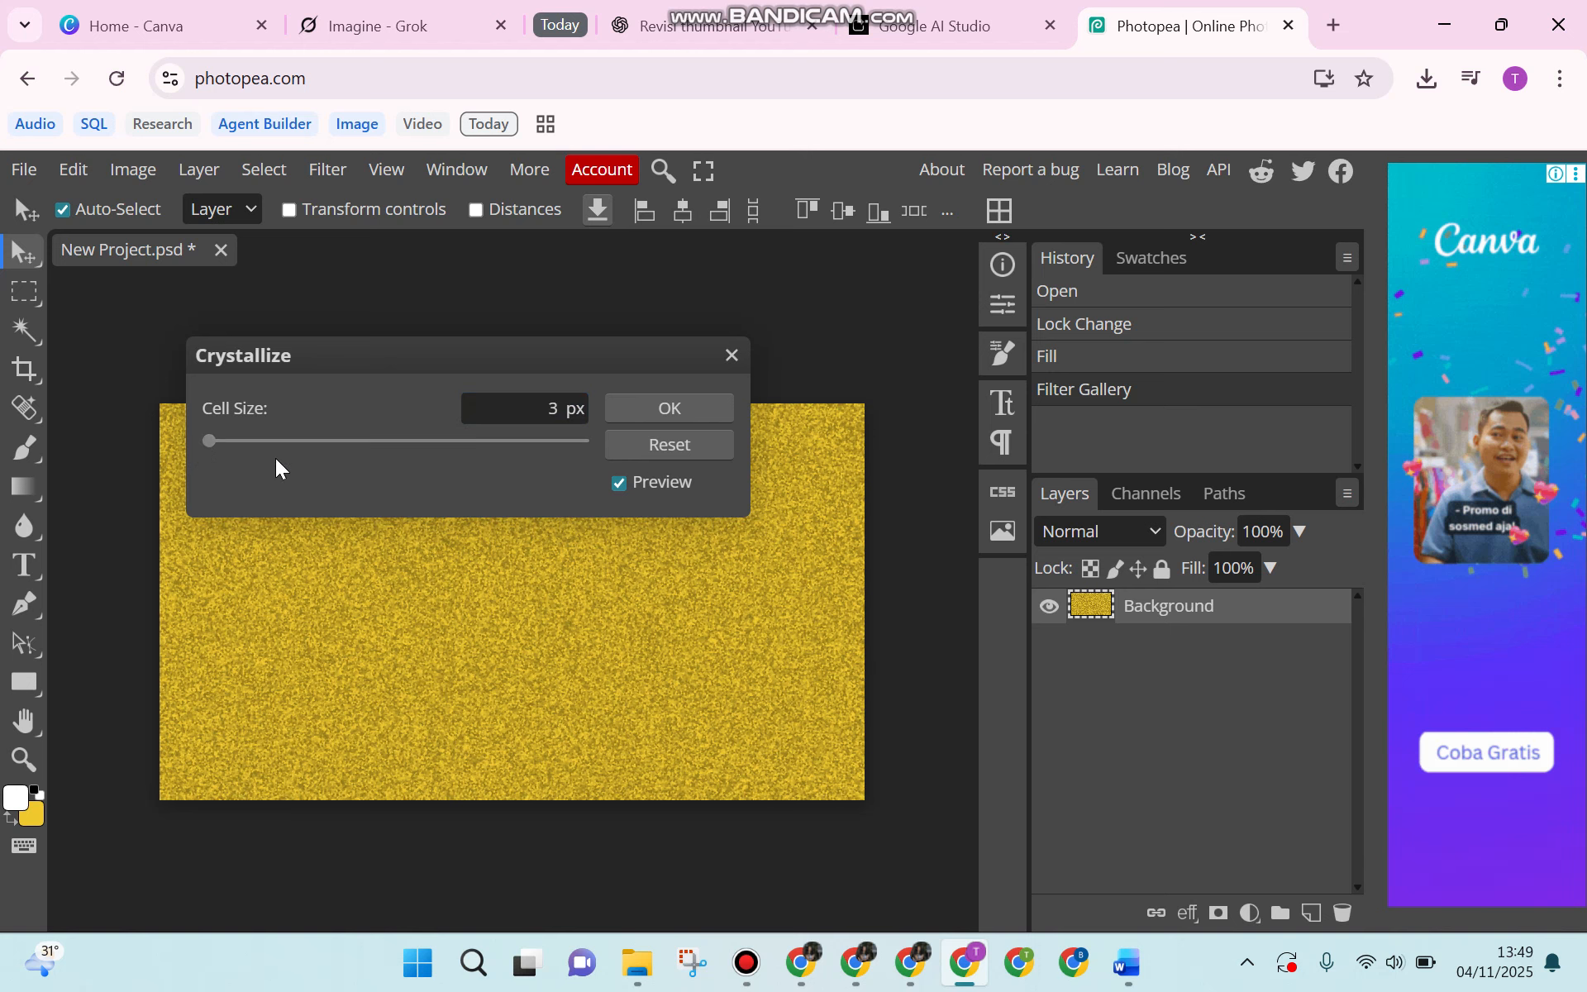
left_click(667, 407)
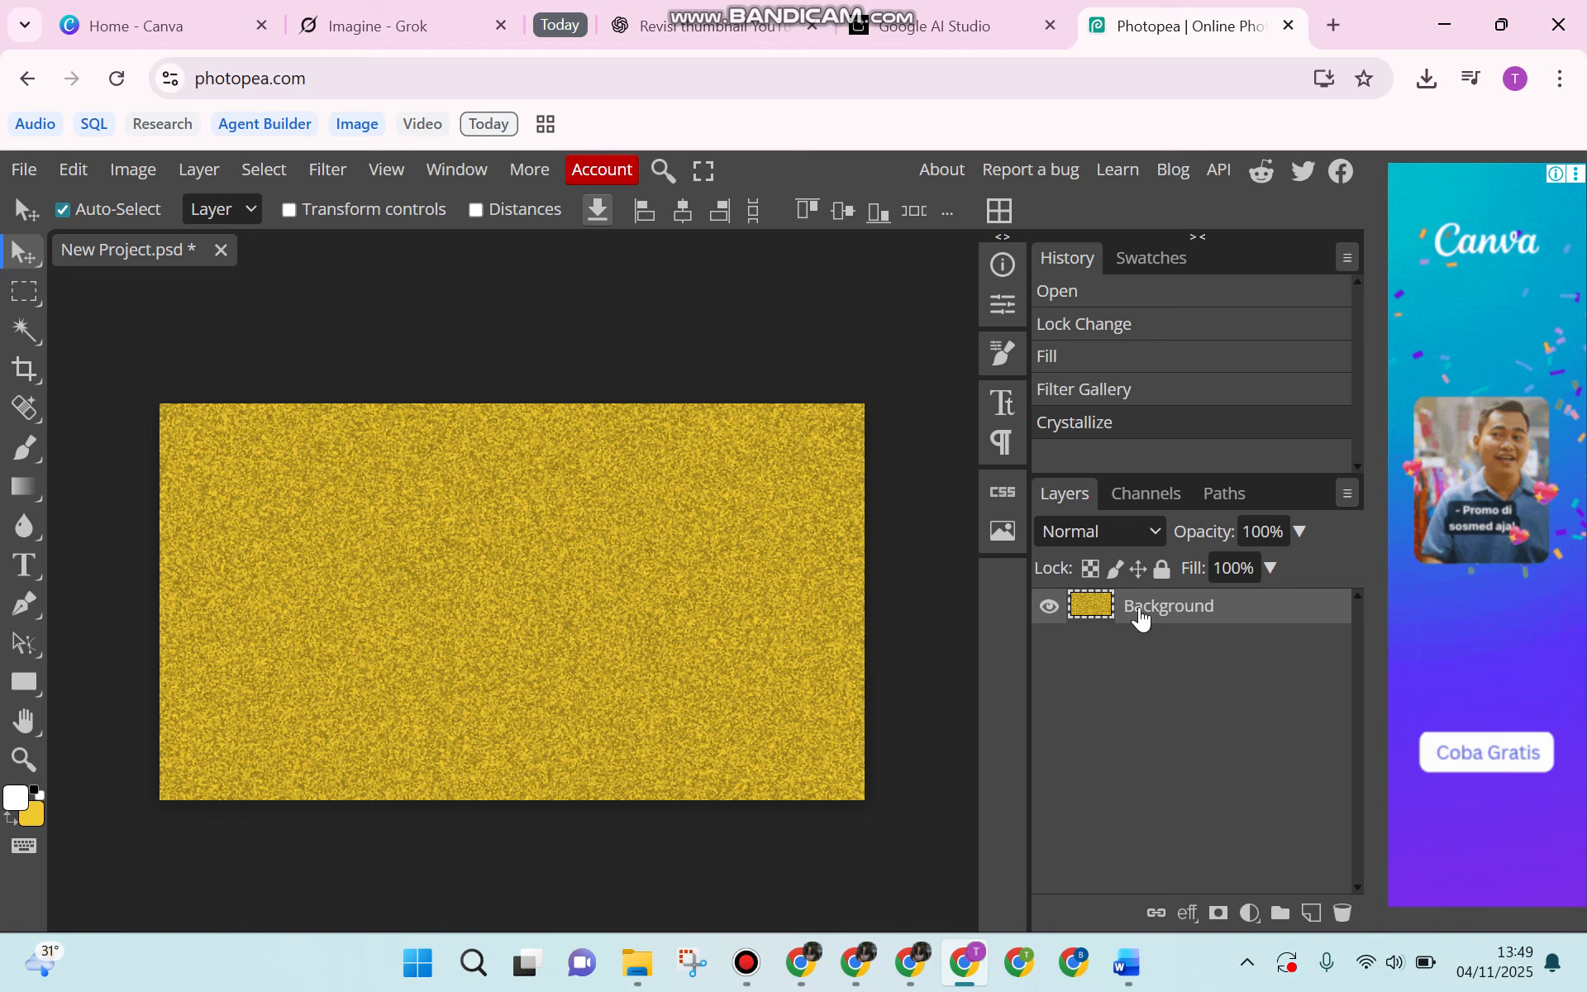
Set the Background layer's blend mode to Multiply and duplicate the layer
left_click(1154, 540)
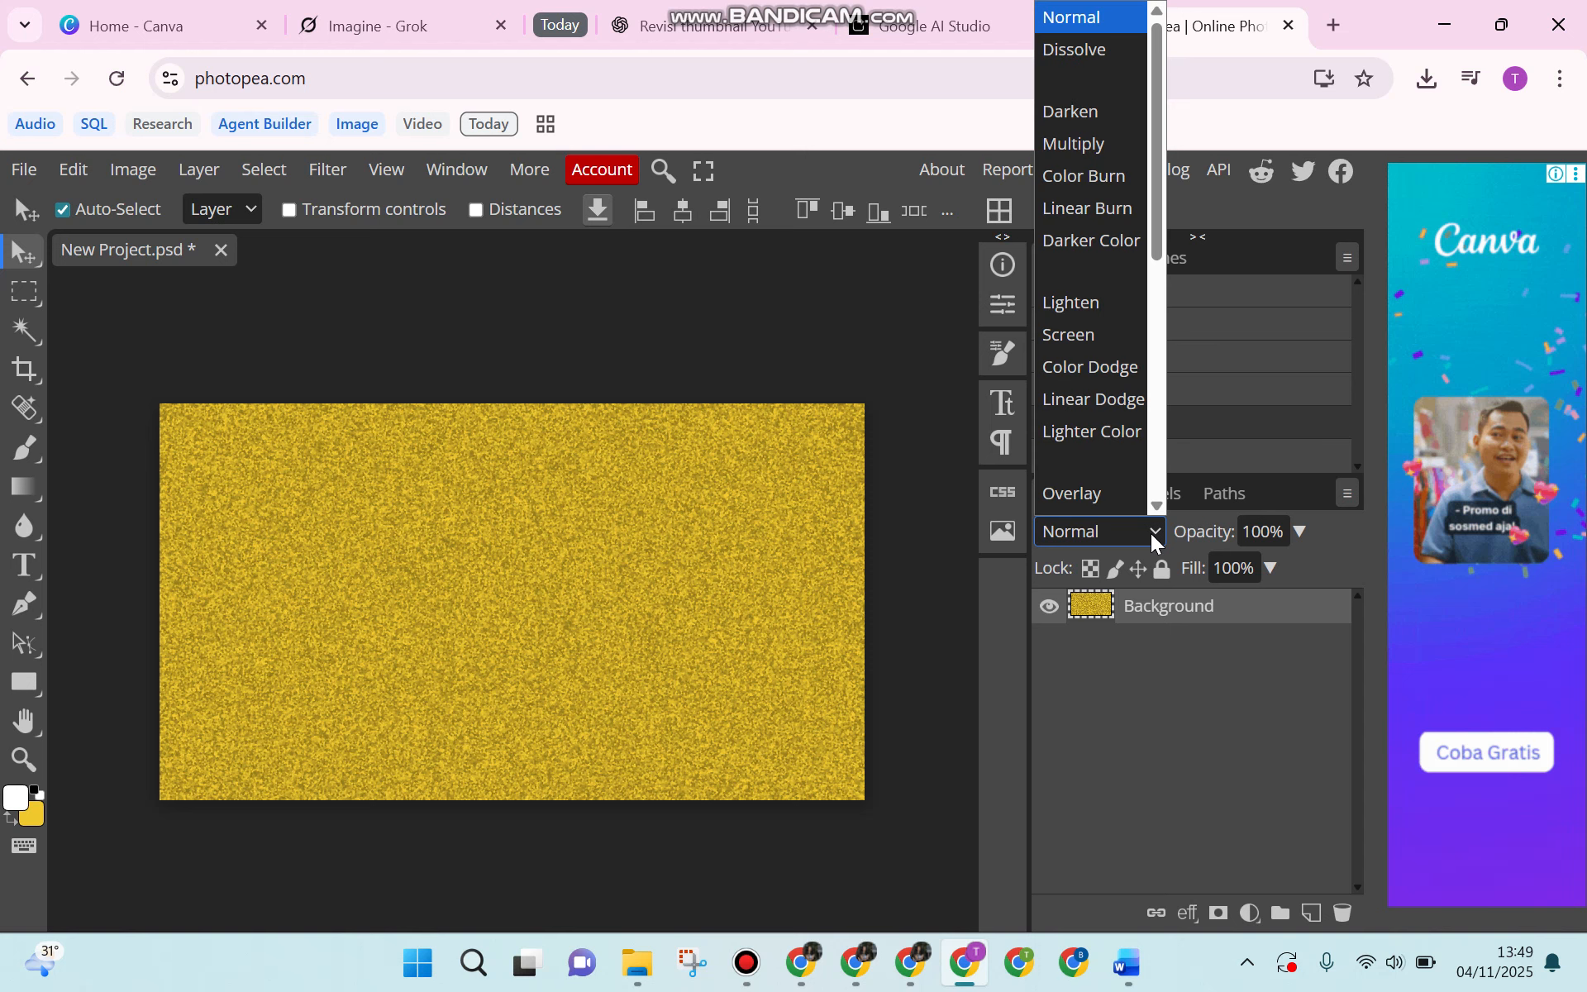
scroll(1124, 373, "down", 1)
left_click(1069, 109)
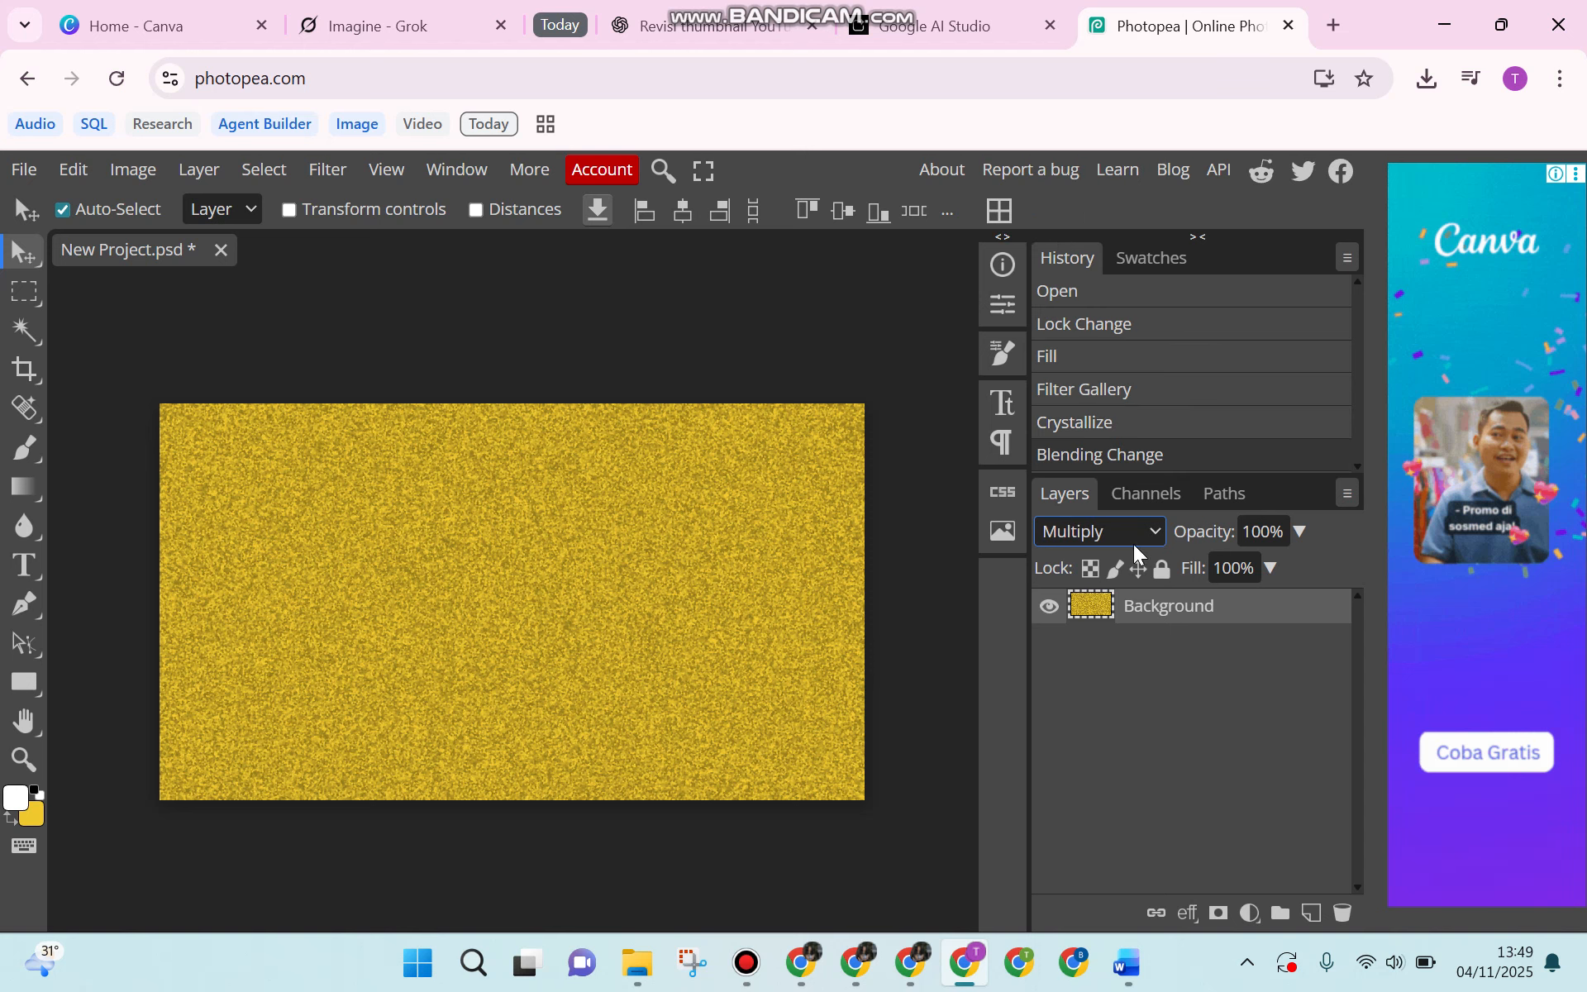
right_click(1118, 610)
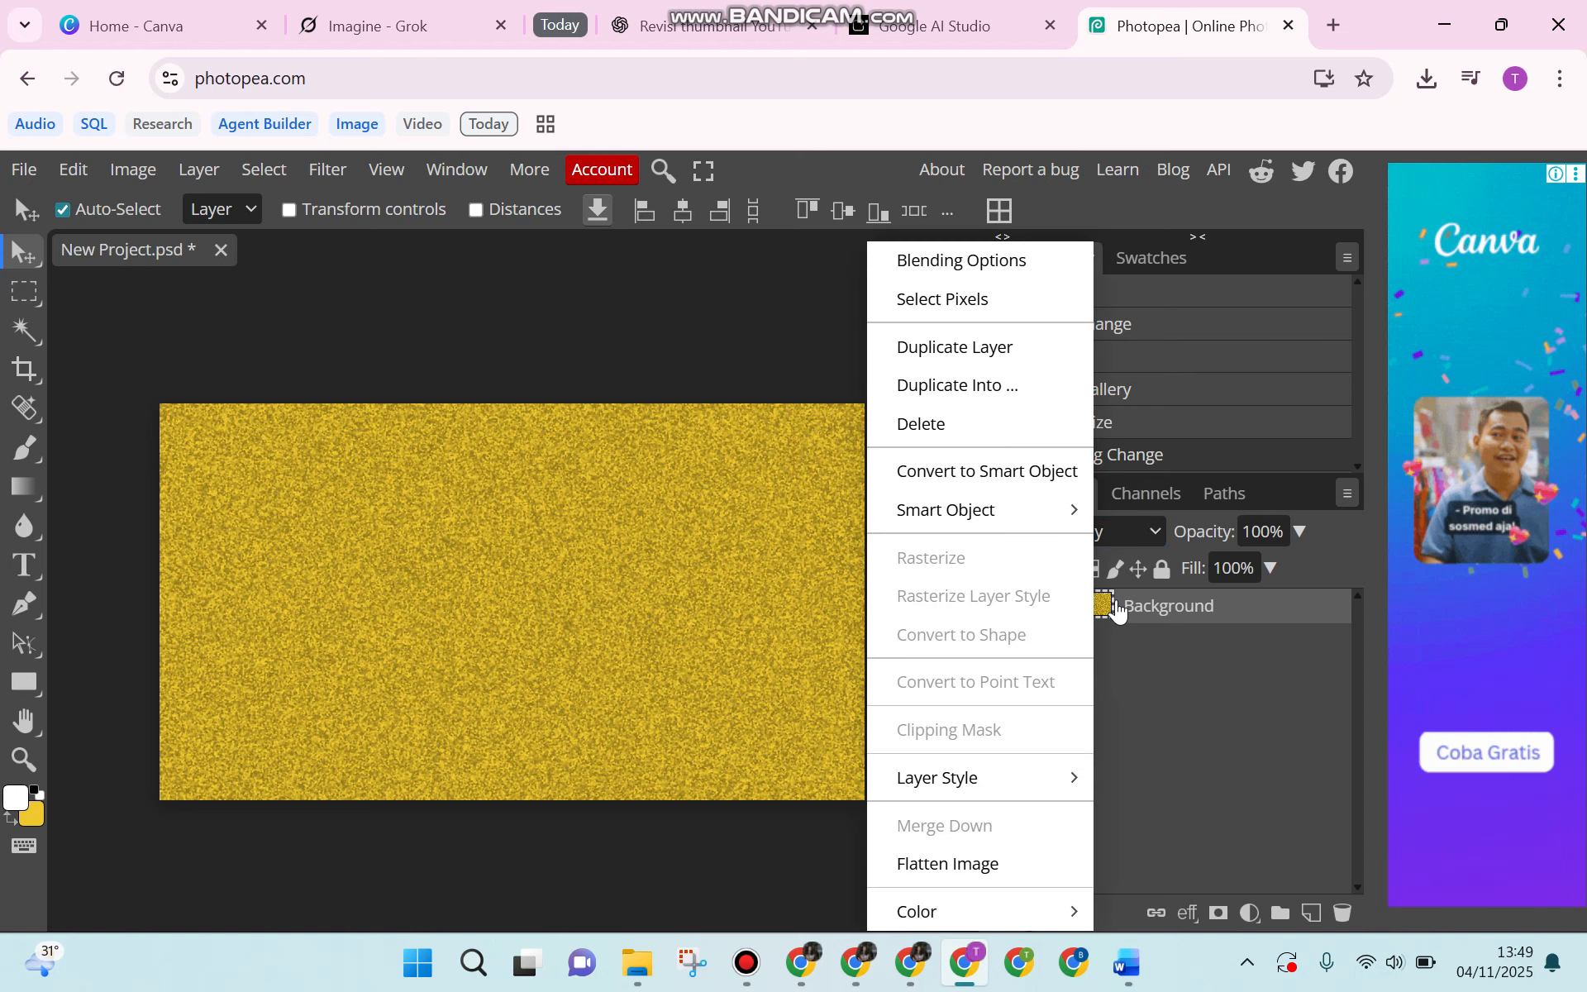
left_click(997, 351)
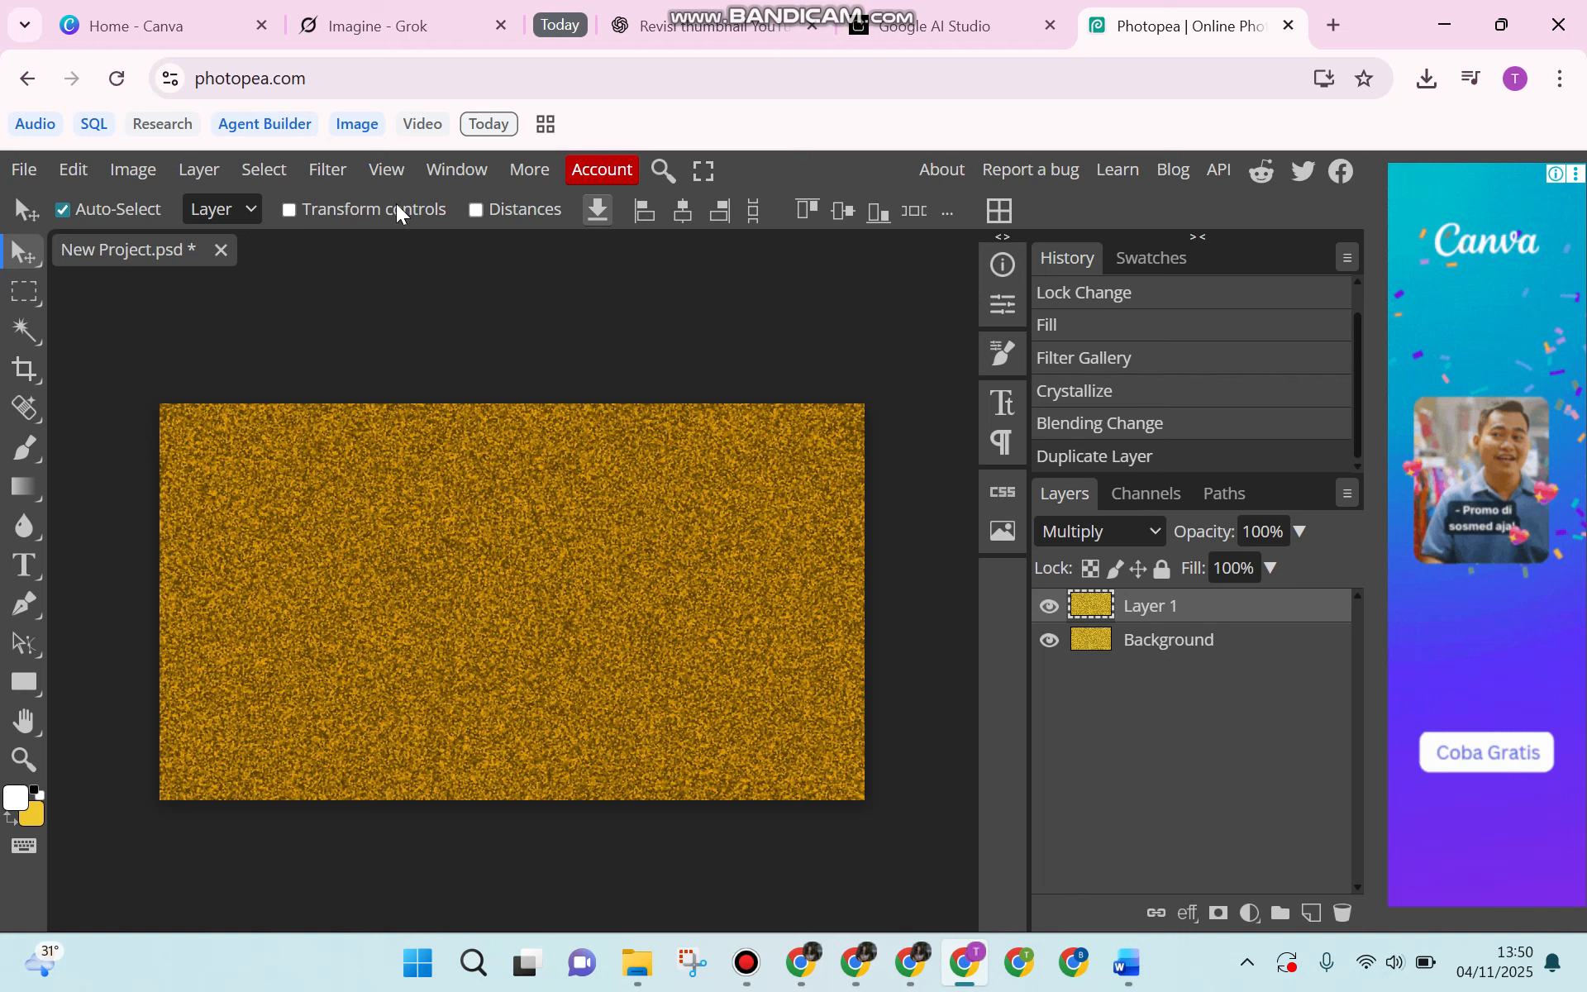
Rotate the whole image by 180°
left_click(146, 166)
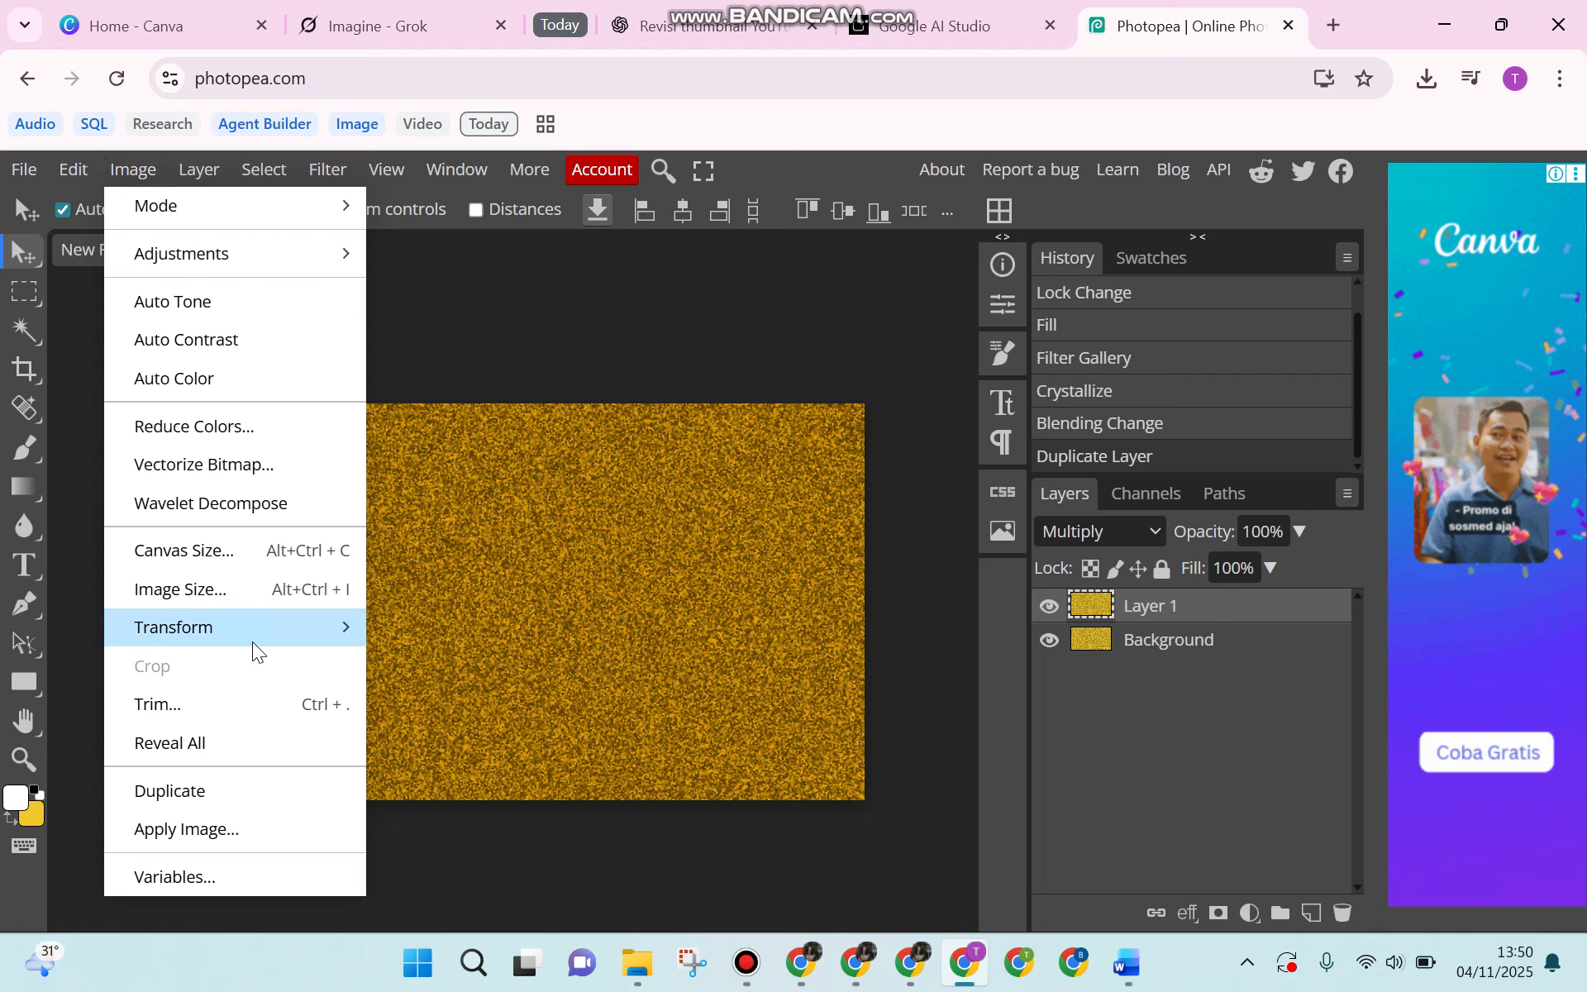
mouse_move(258, 635)
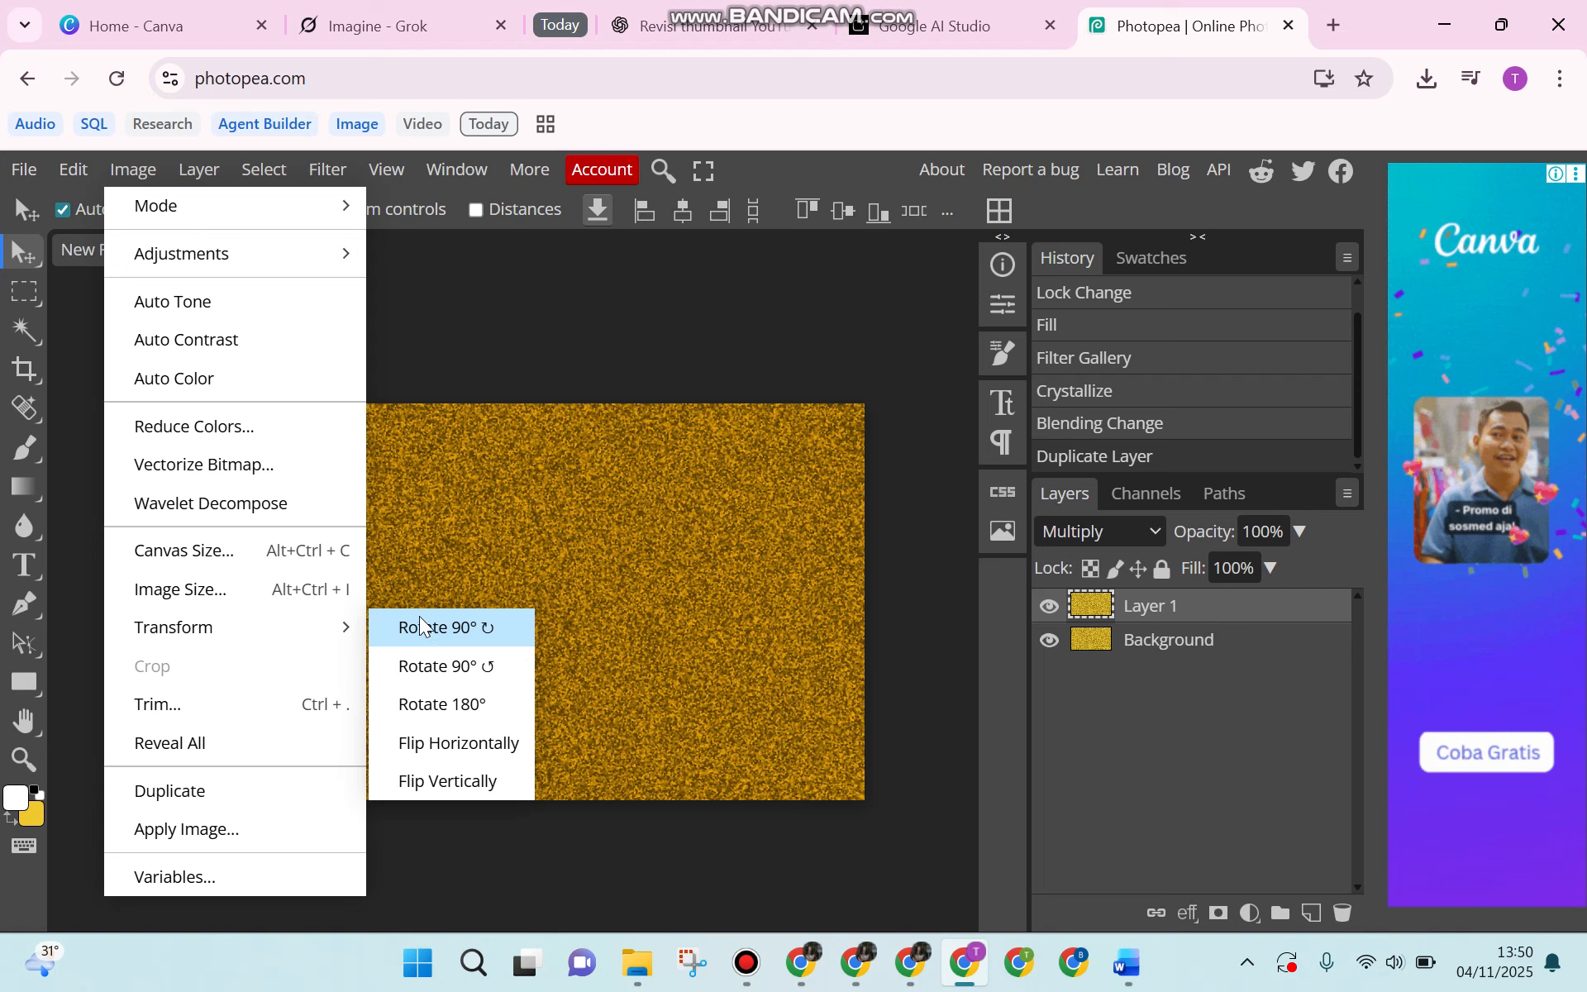
left_click(448, 705)
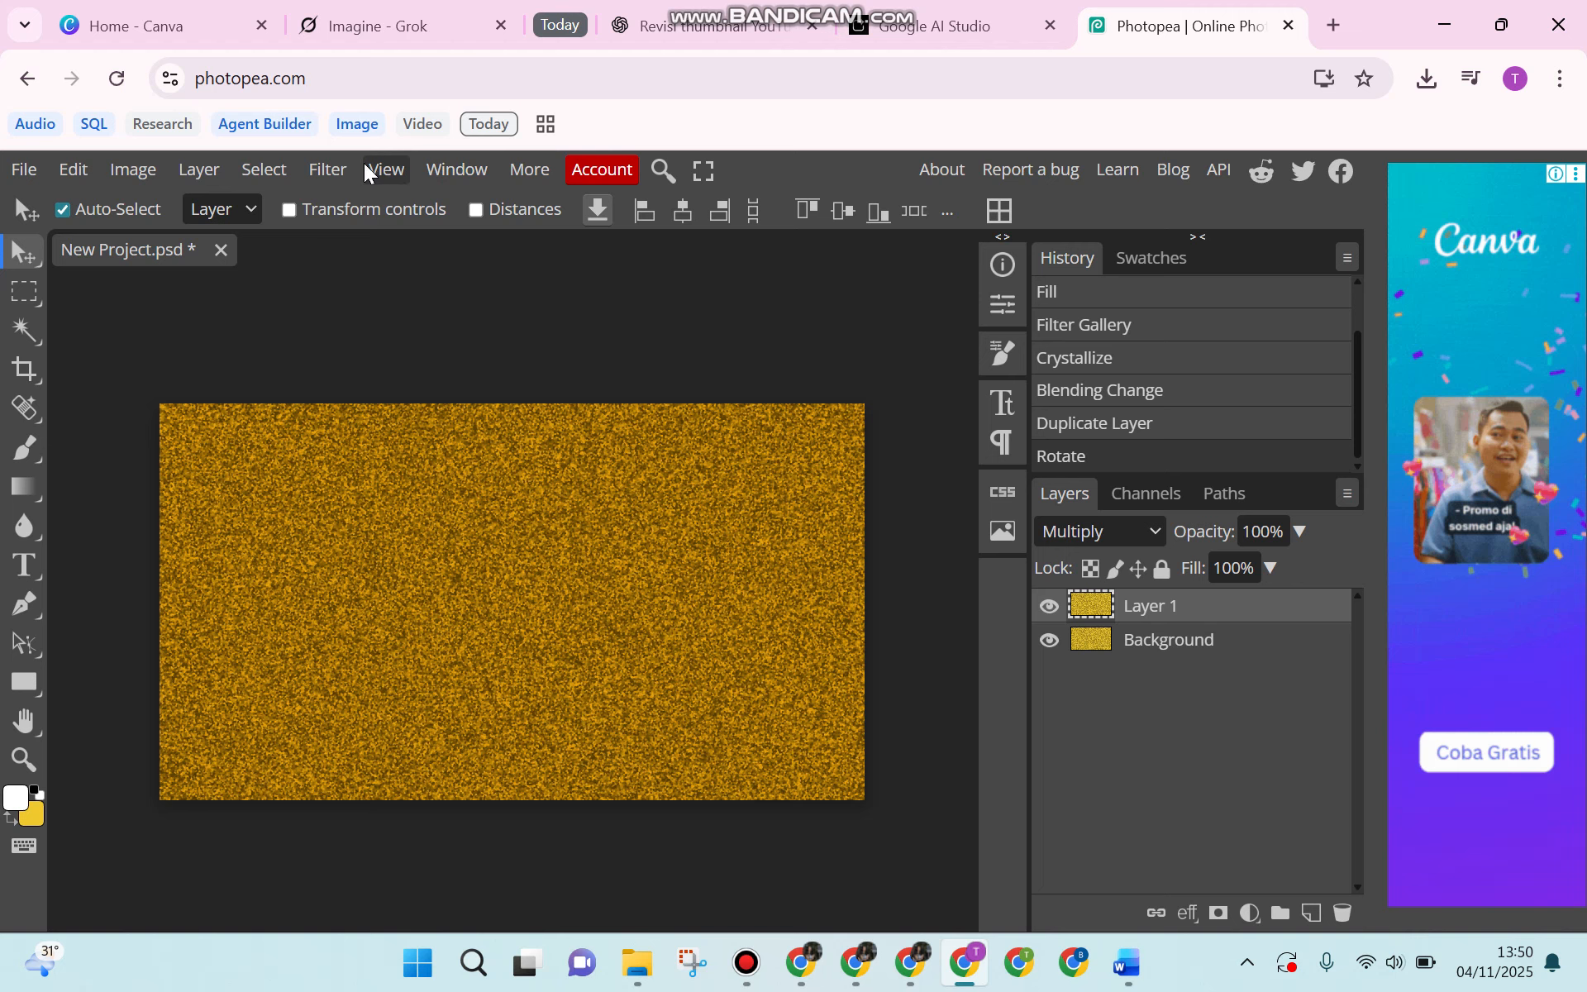
Apply the Glowing Edges filter to Layer 1 with edge width 2, edge brightness 10 and smoothness 2
left_click(331, 169)
left_click(461, 256)
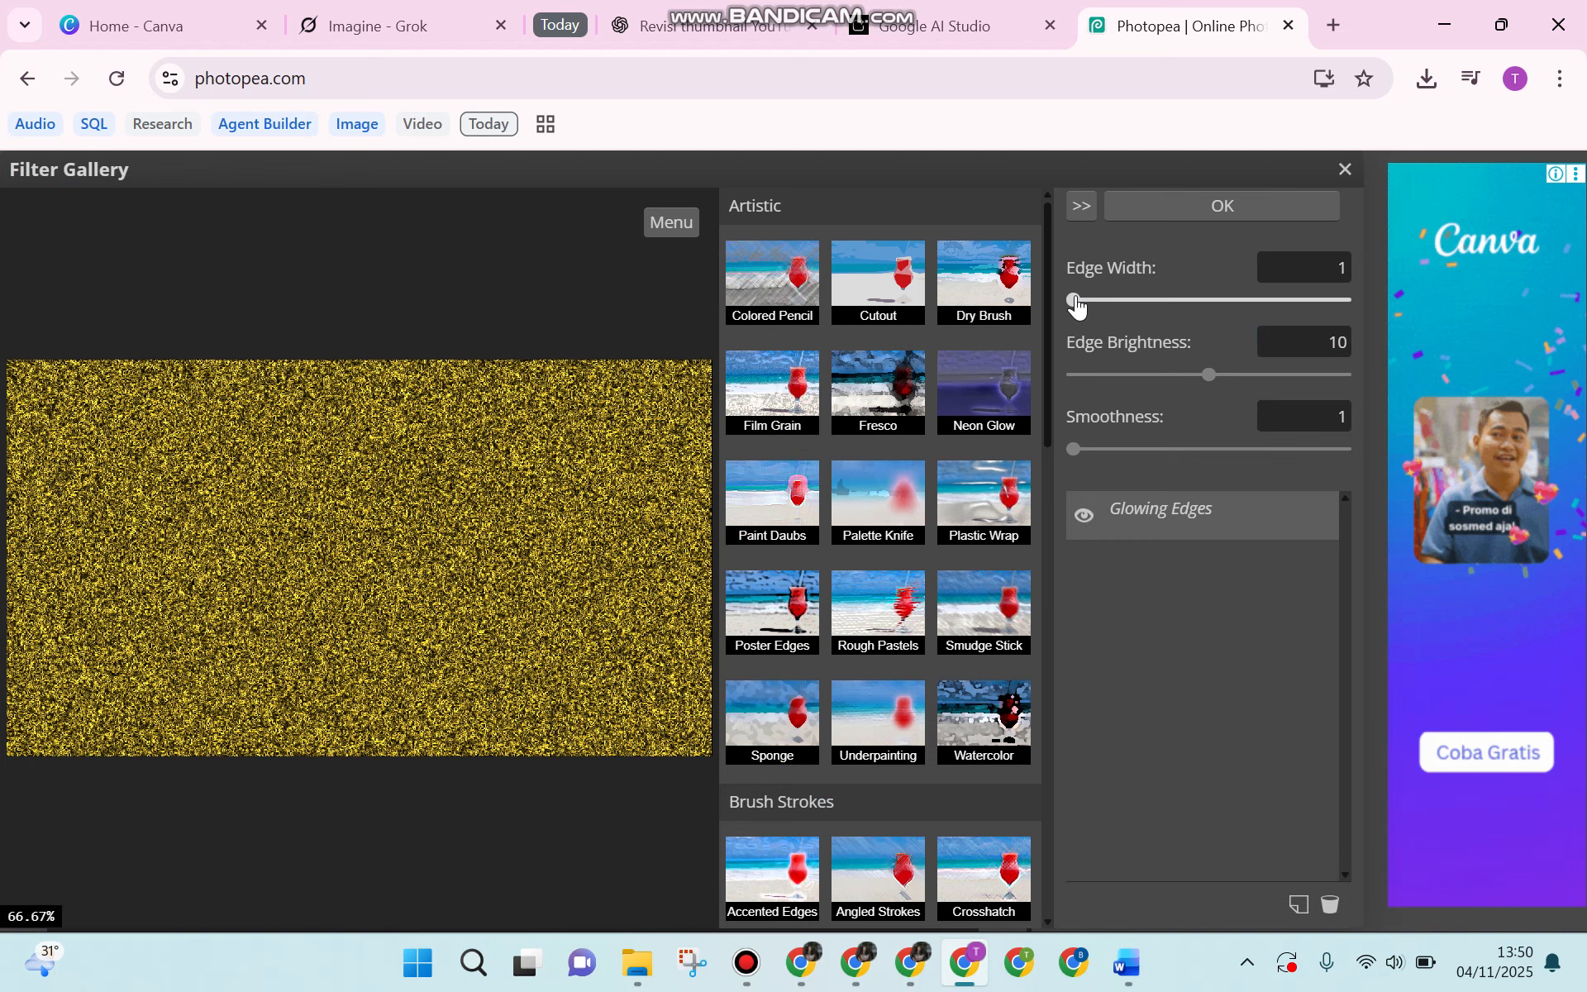
mouse_move(1074, 303)
left_mouse_down()
mouse_move(1240, 303)
mouse_move(1105, 305)
left_mouse_up()
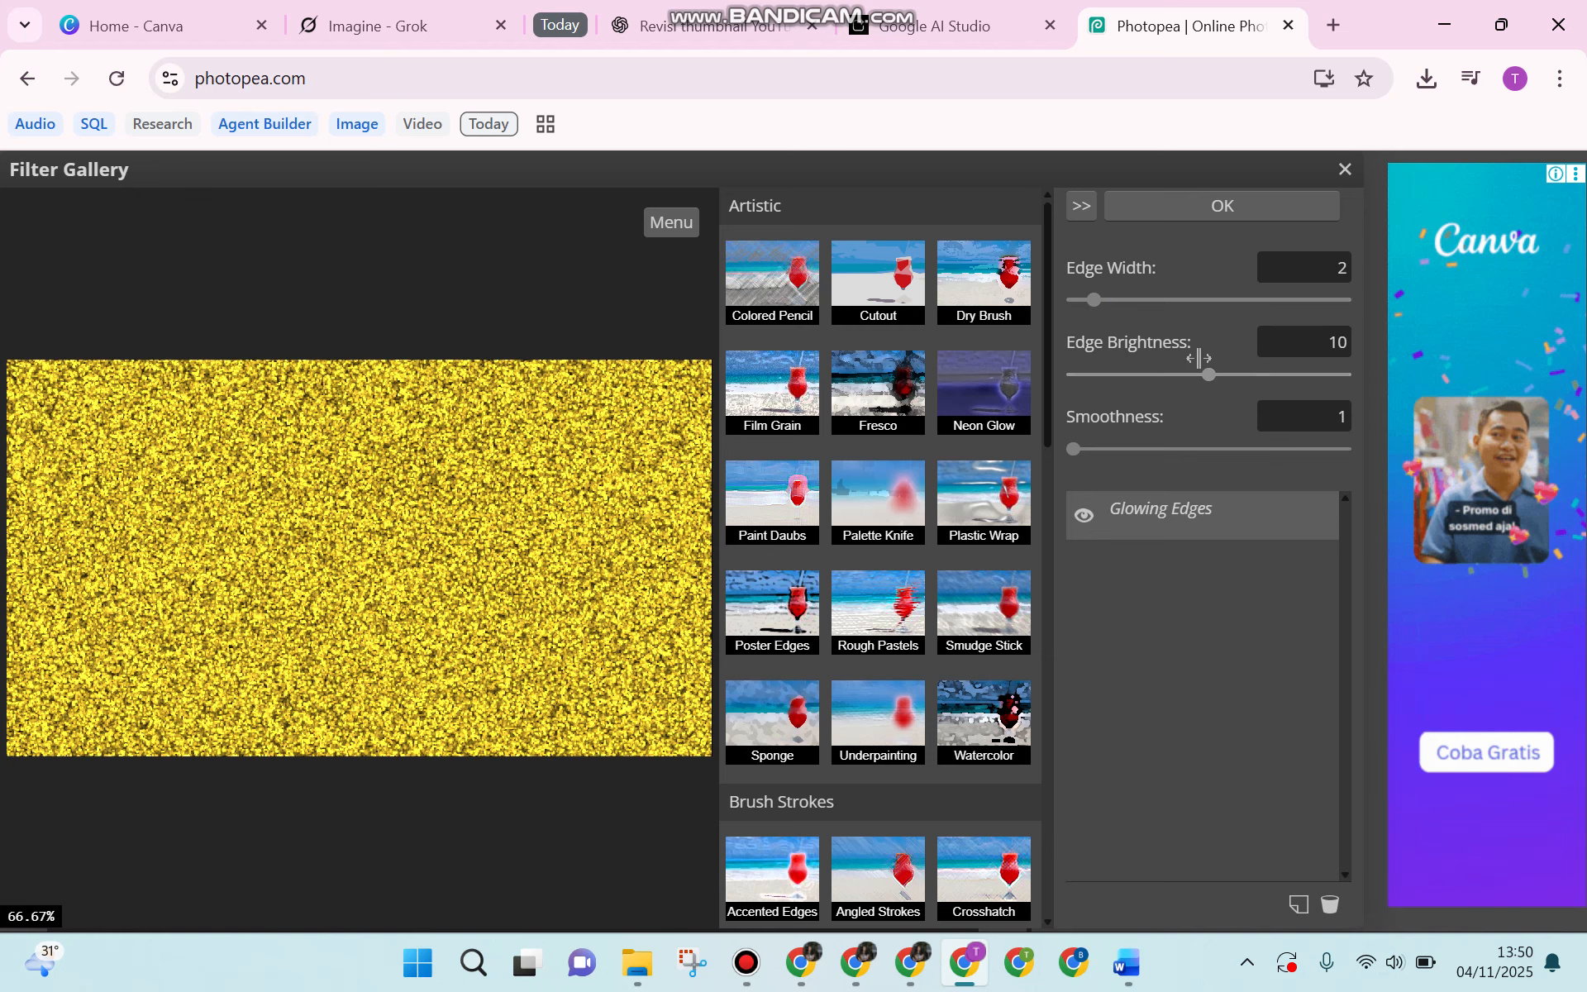
left_click_drag(1074, 449, 1093, 449)
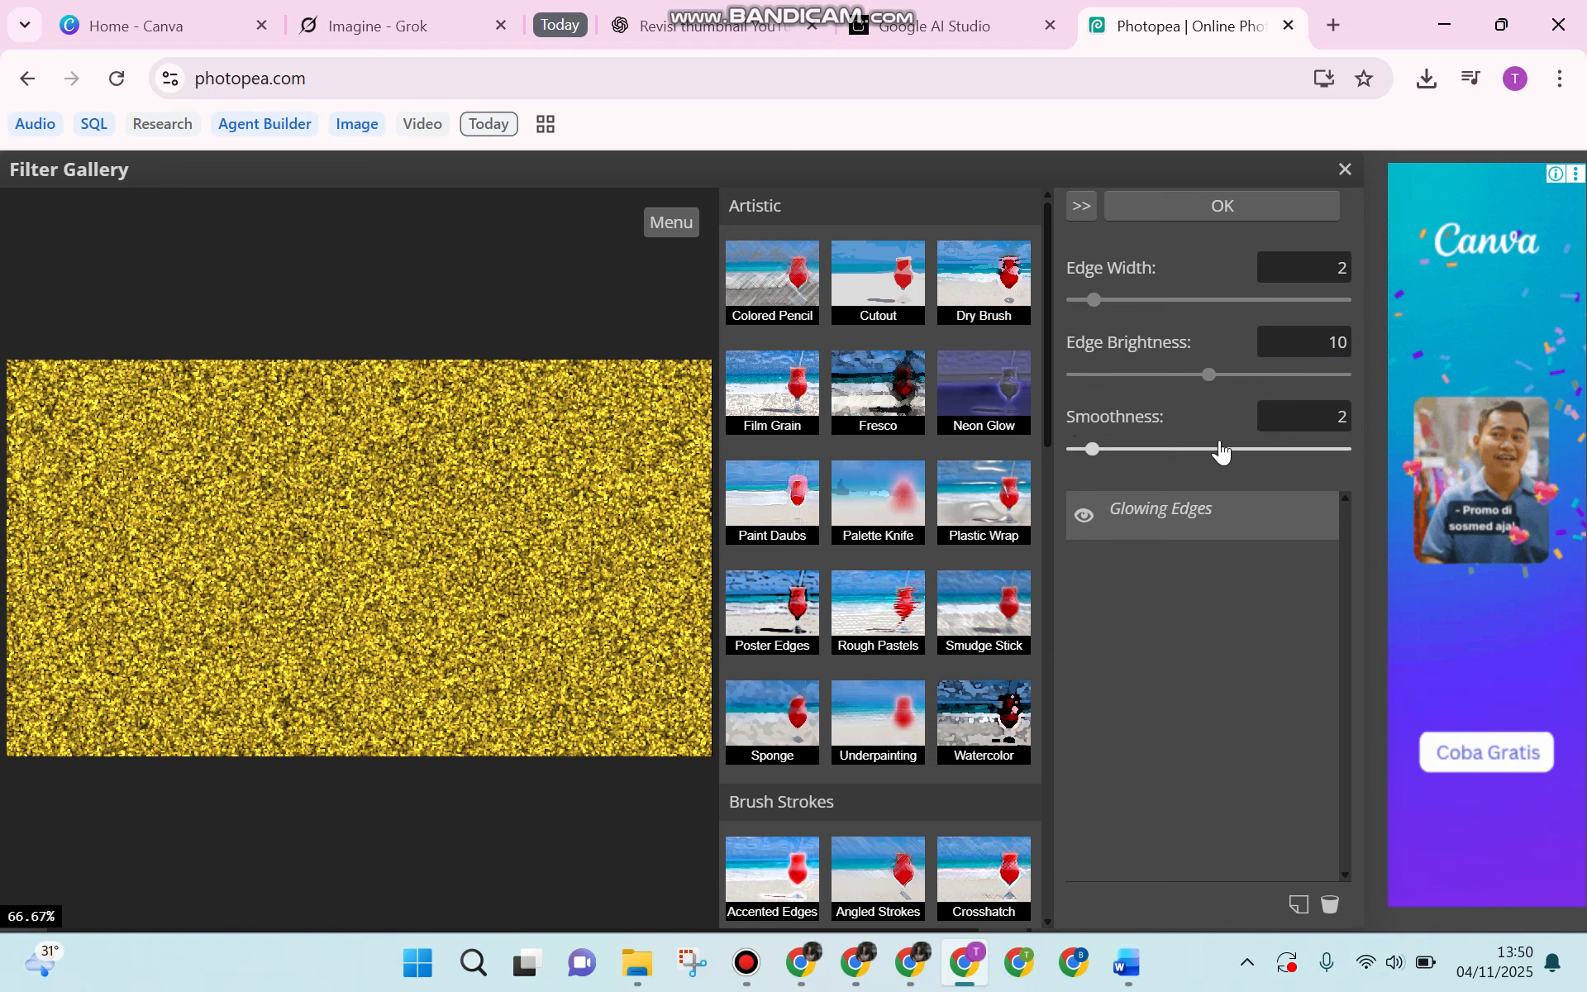
left_click_drag(1199, 443, 1174, 444)
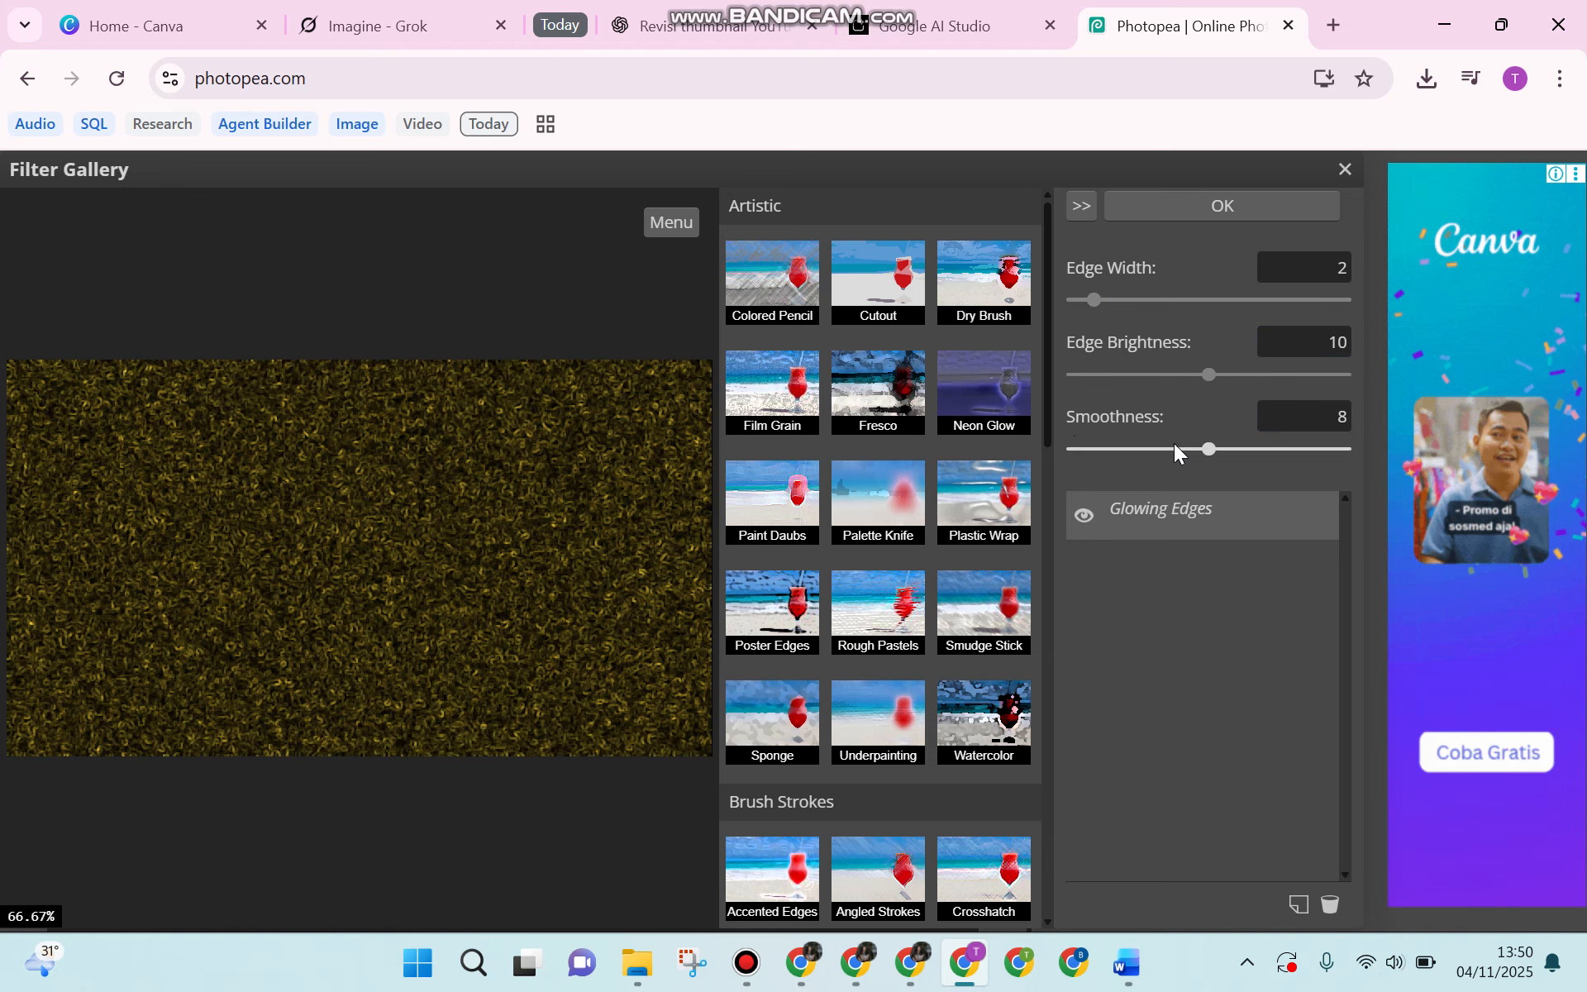
left_click(1116, 449)
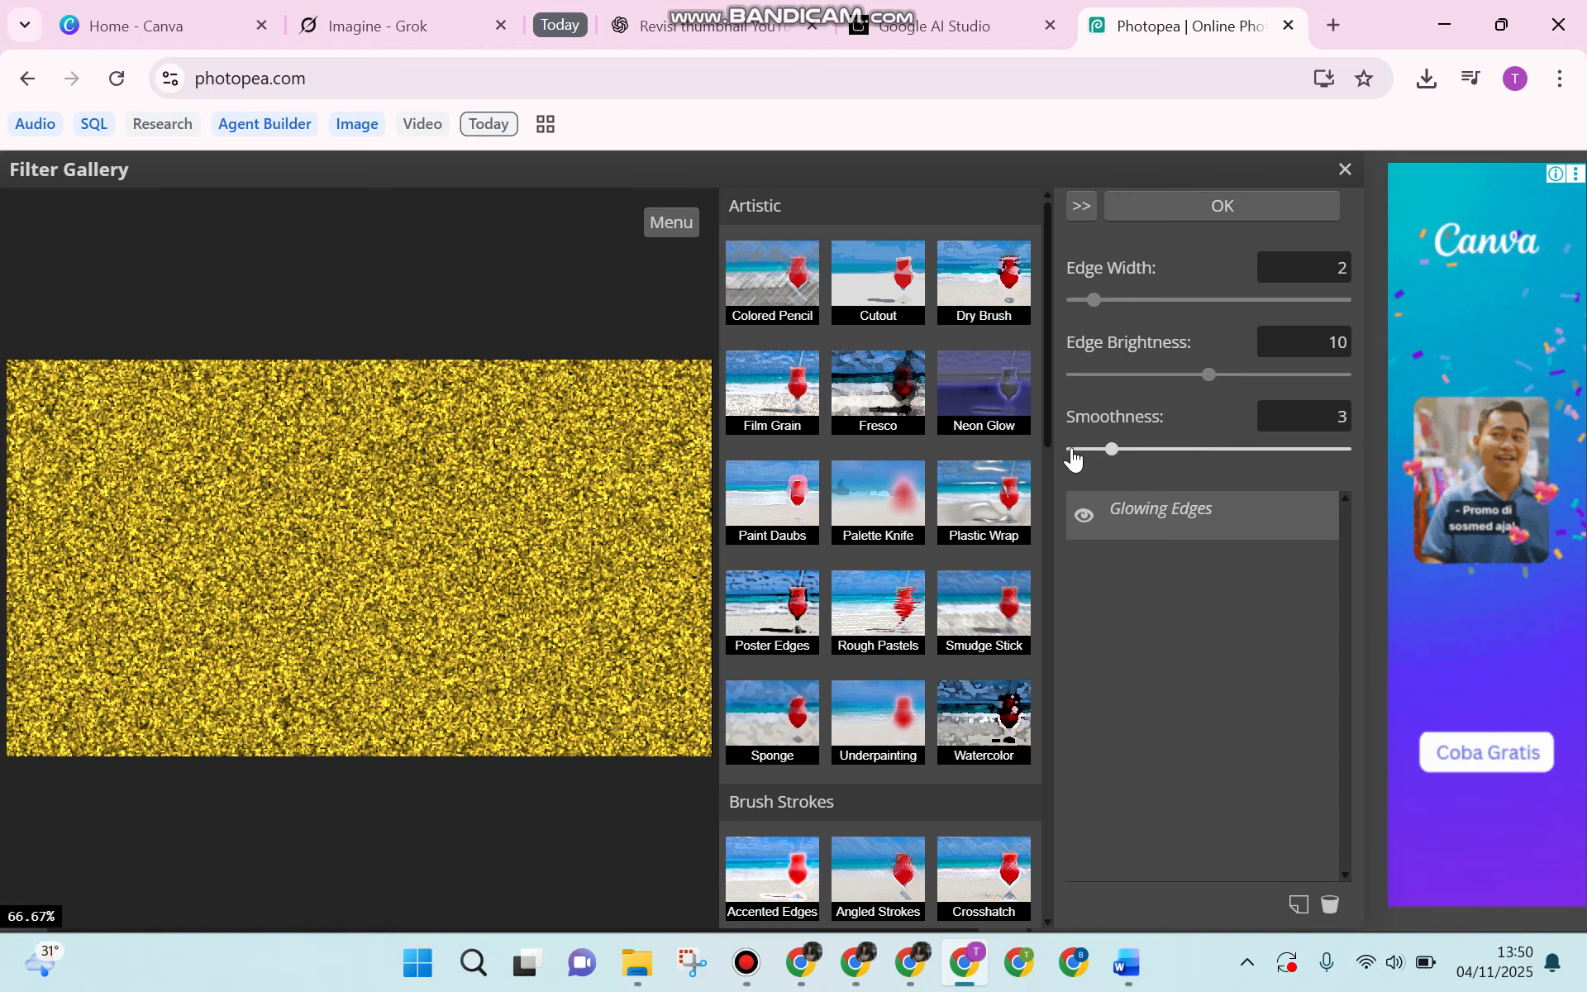
double_click(1073, 450)
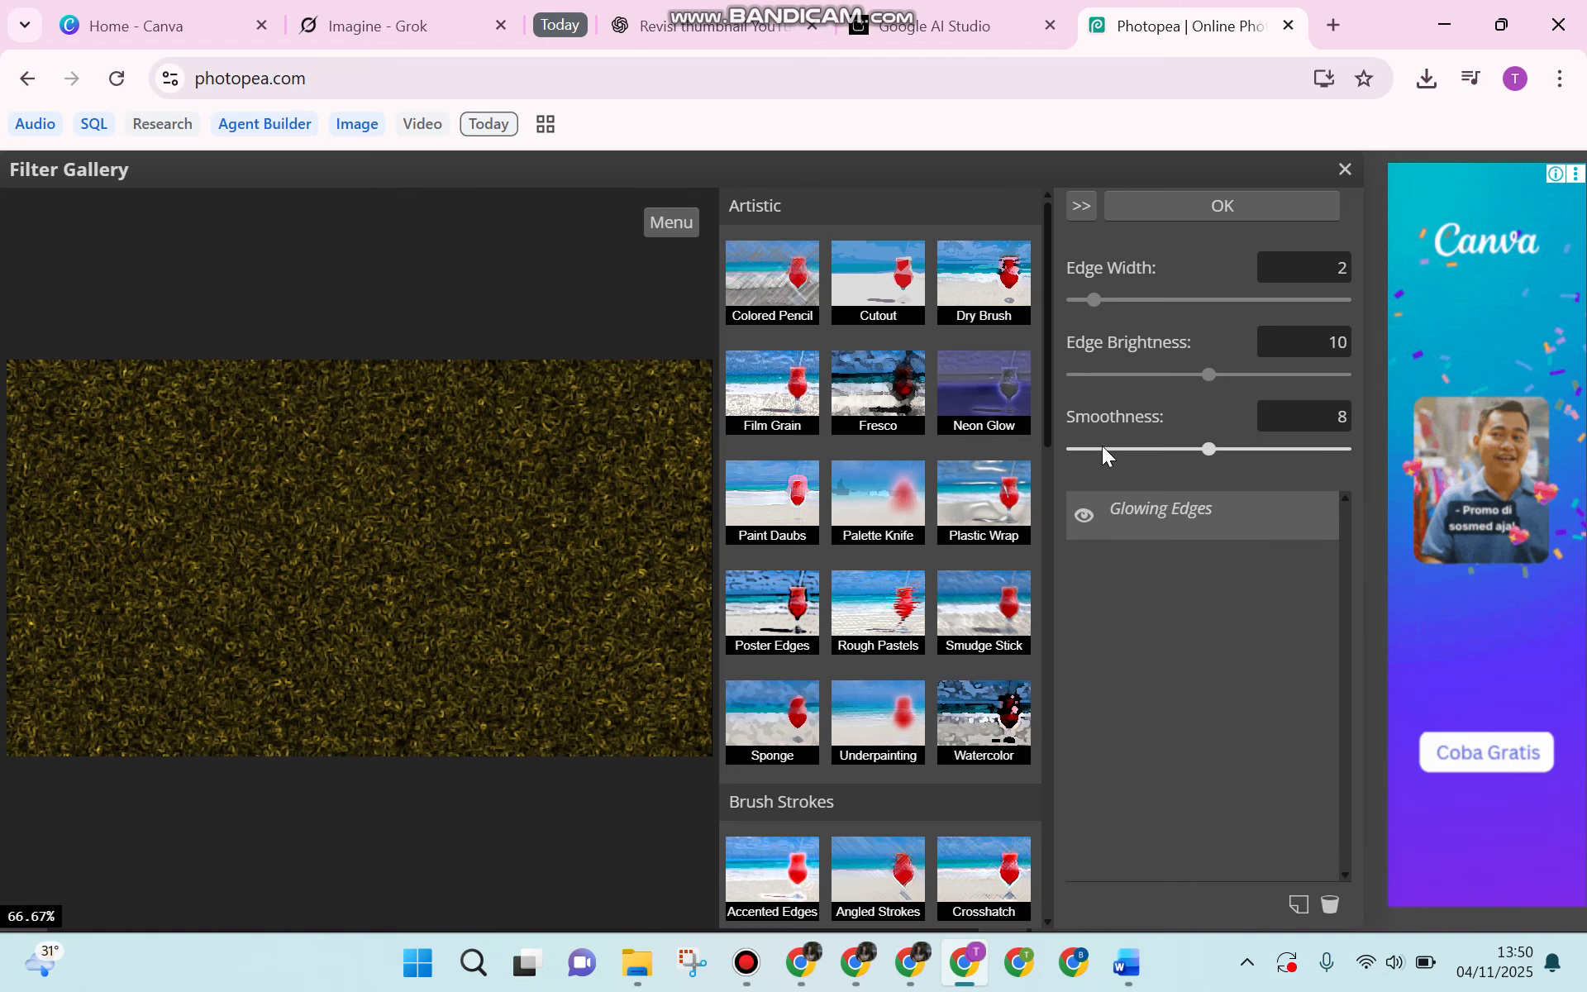
left_click(1104, 449)
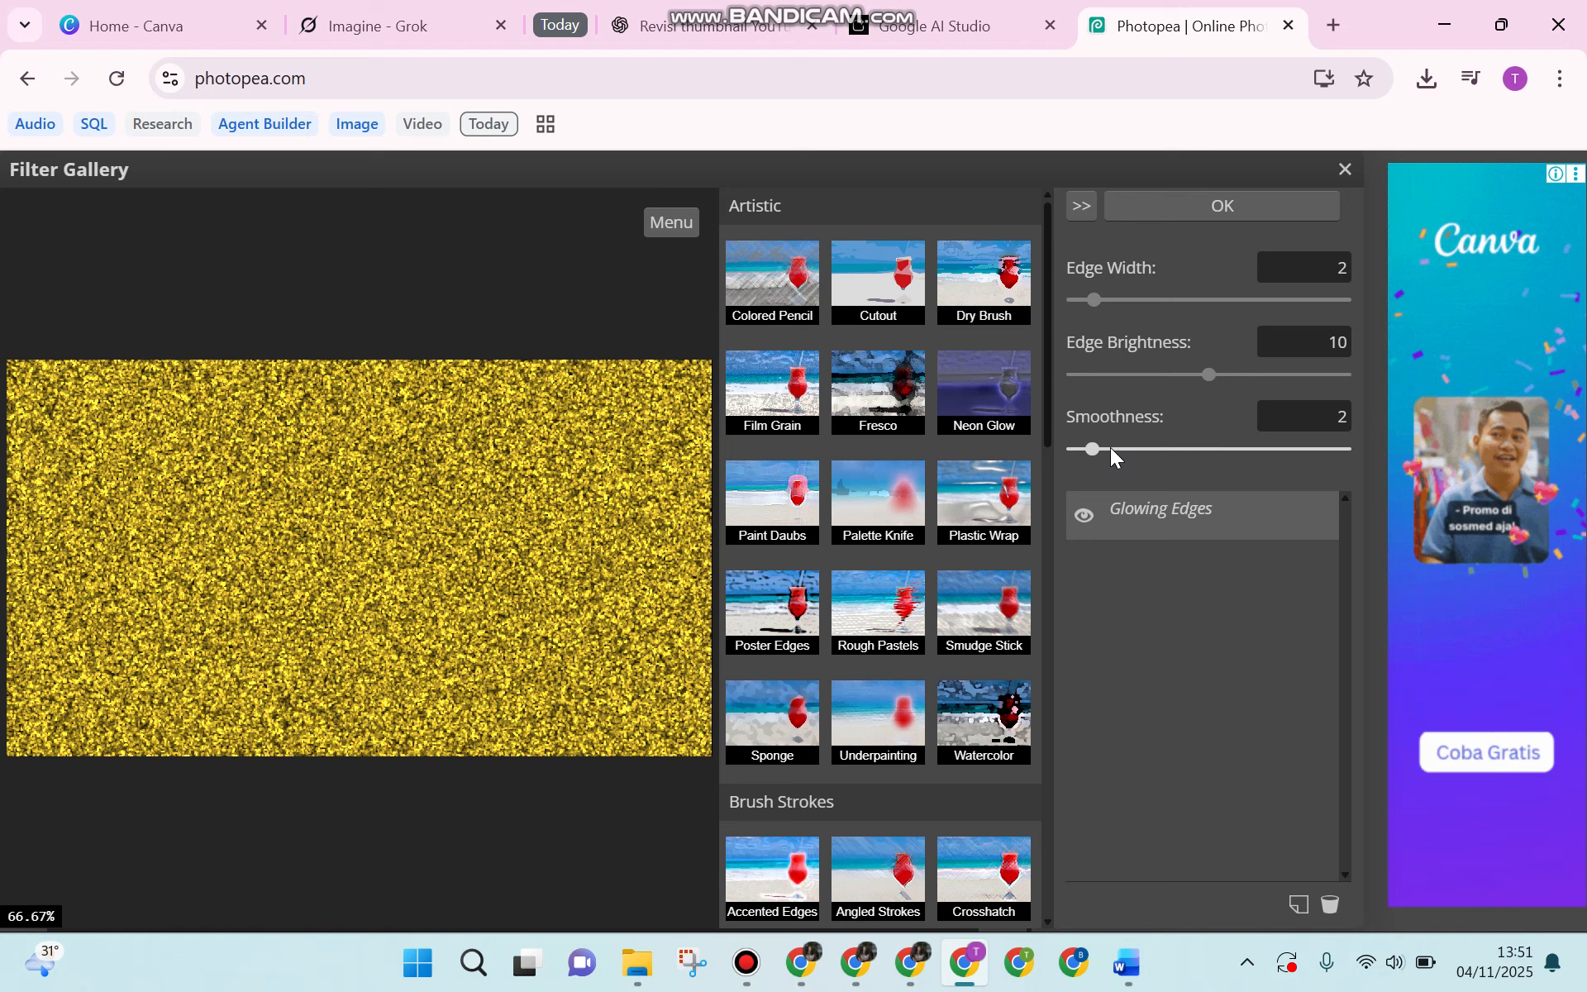
left_click(1170, 375)
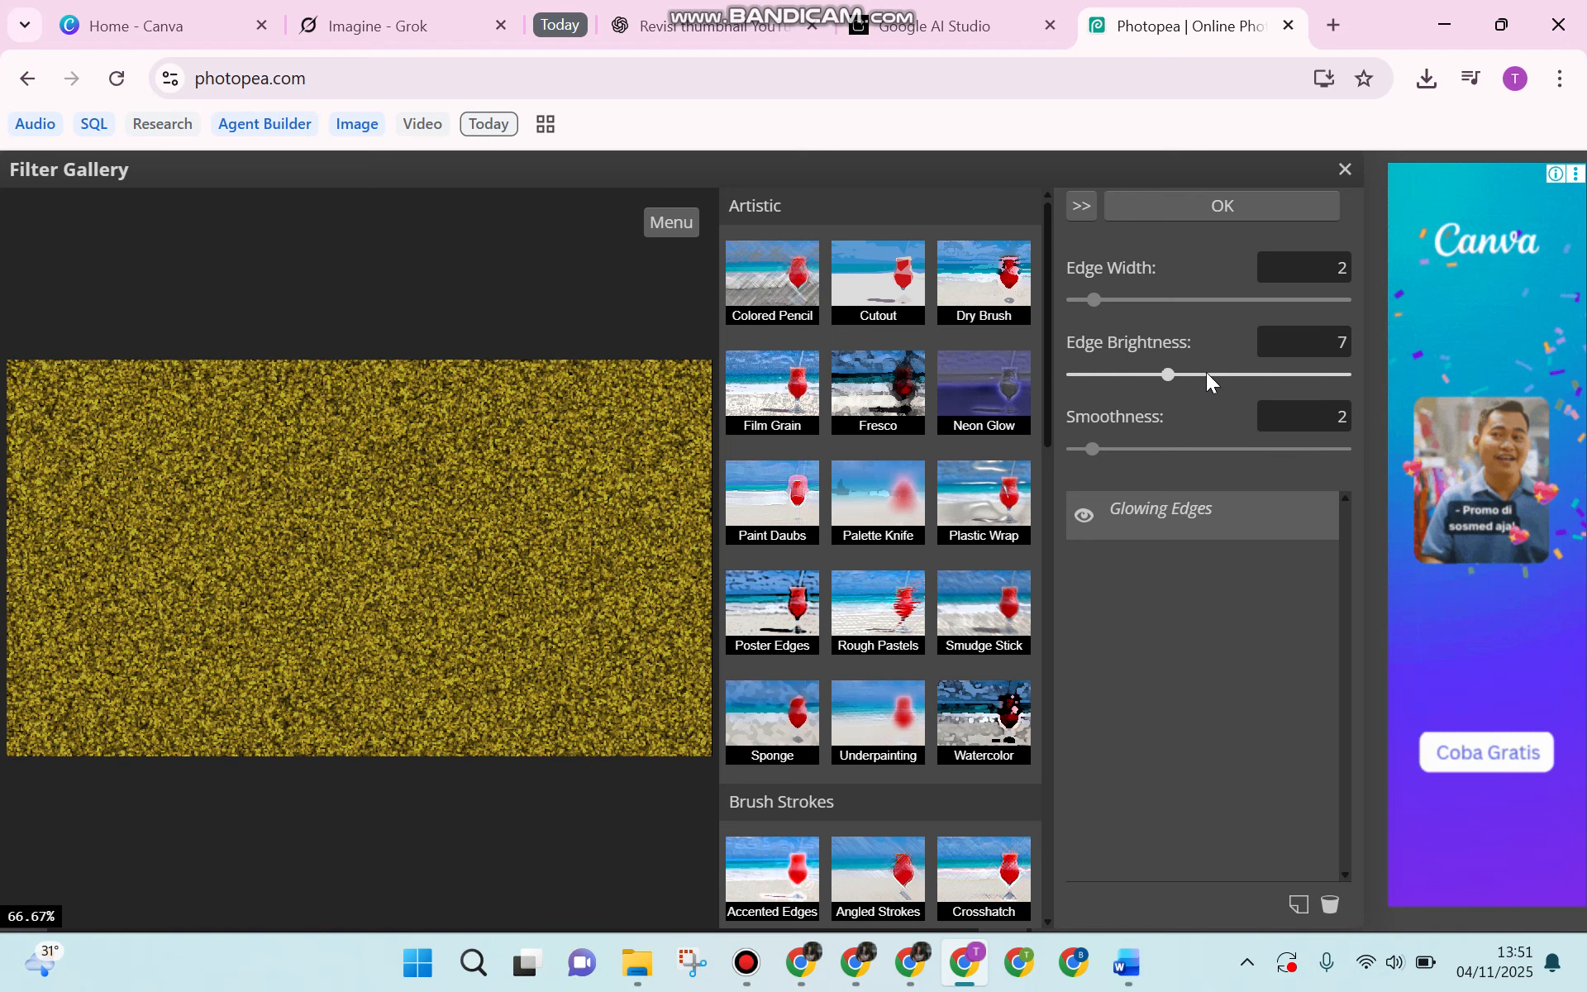
left_click_drag(1162, 378, 1208, 379)
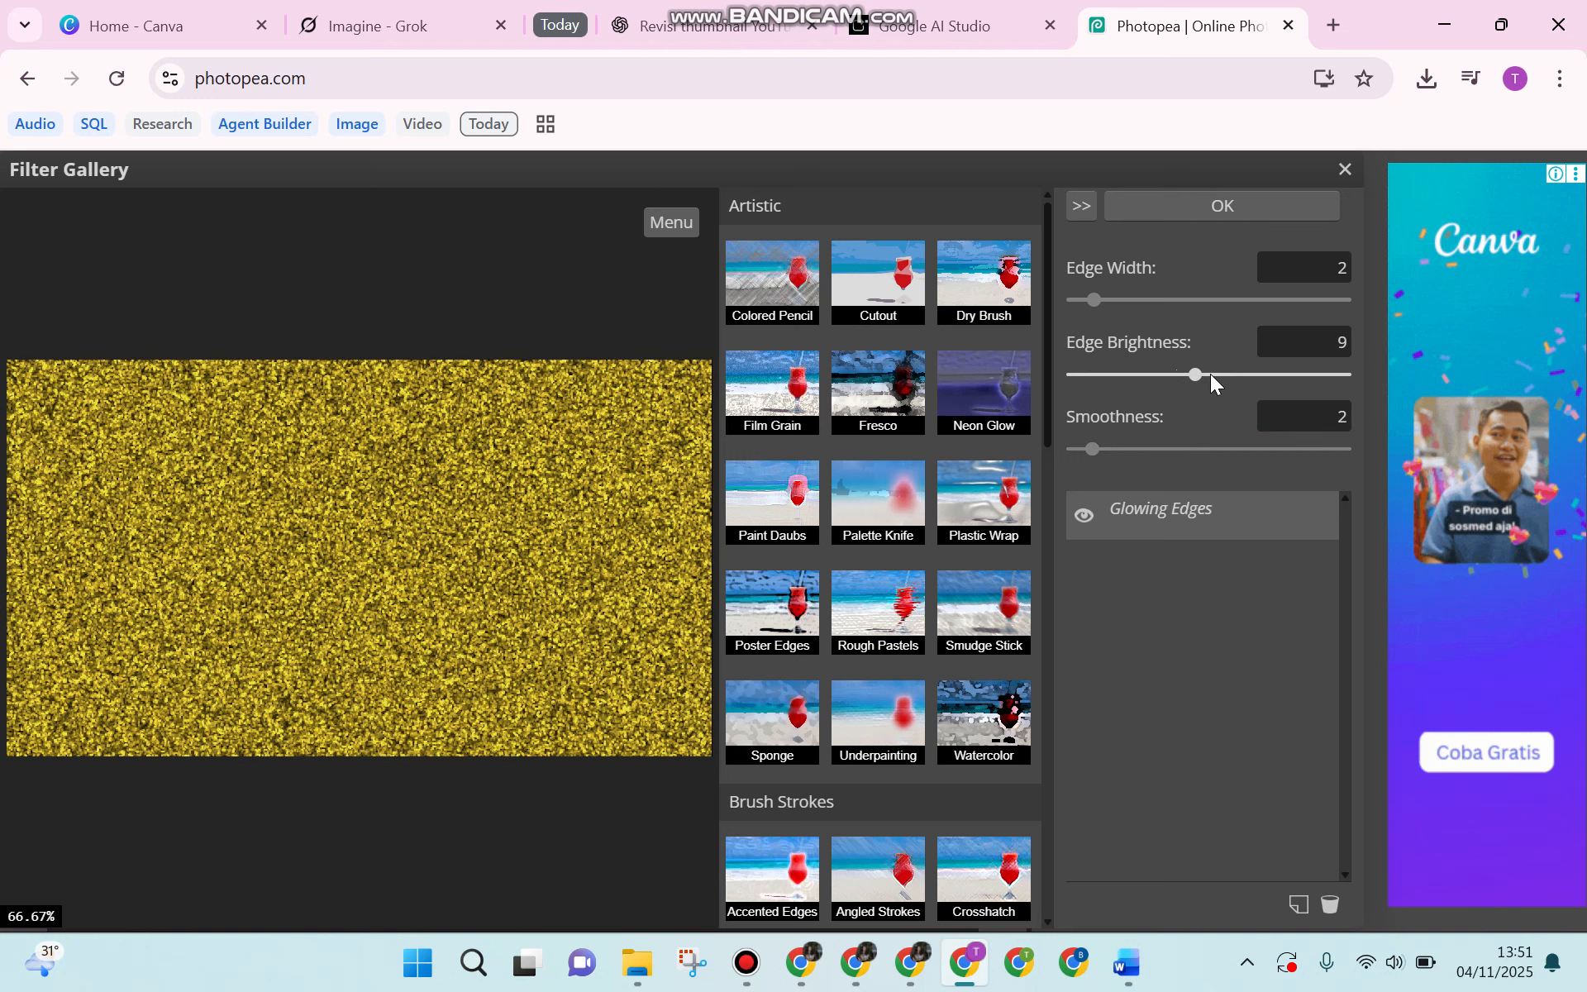
left_click(1213, 374)
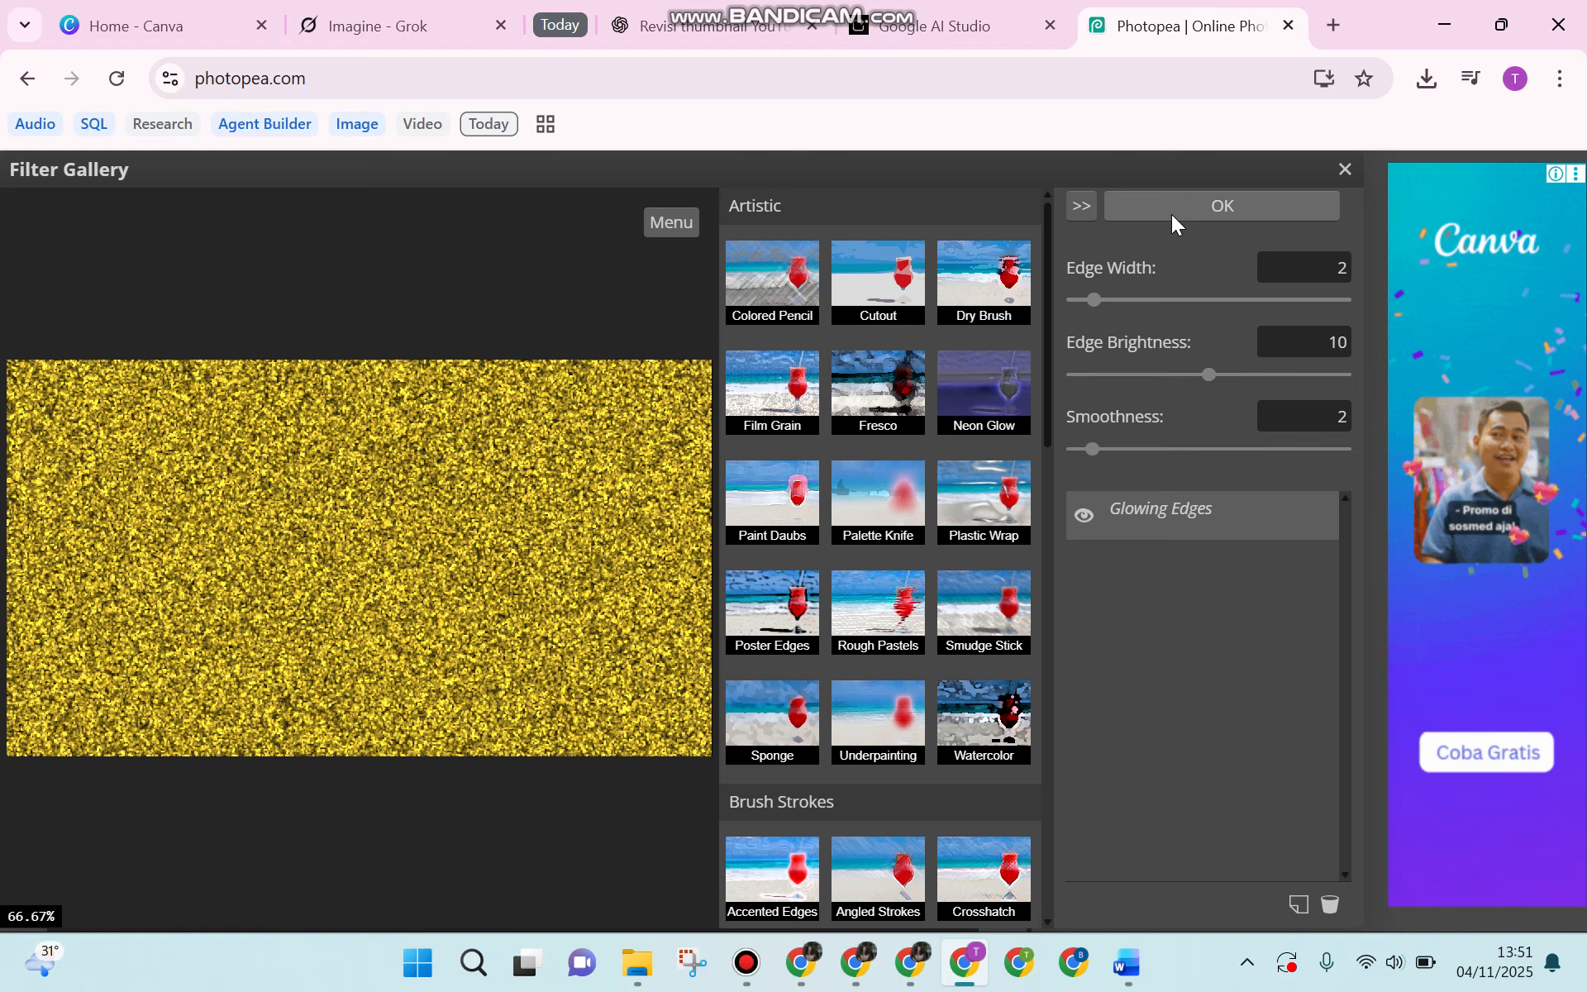
left_click(1172, 211)
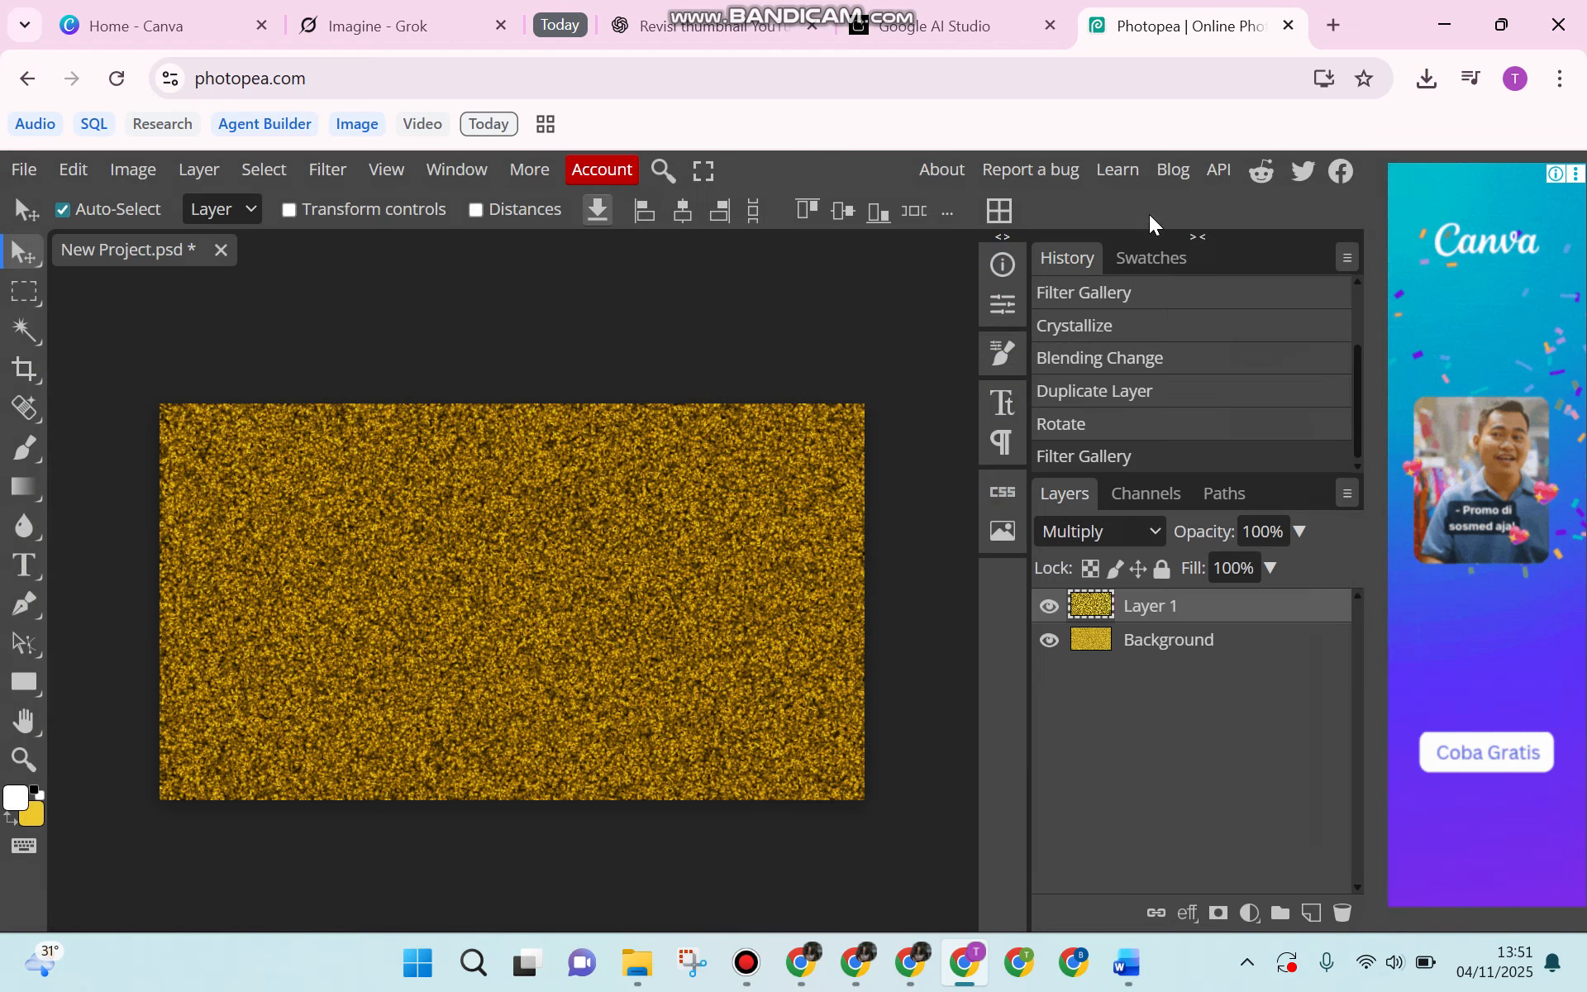
Merge Layer 1 and the Background layer into a single layer
left_click(1134, 650)
double_click(1135, 650)
left_click(1105, 692)
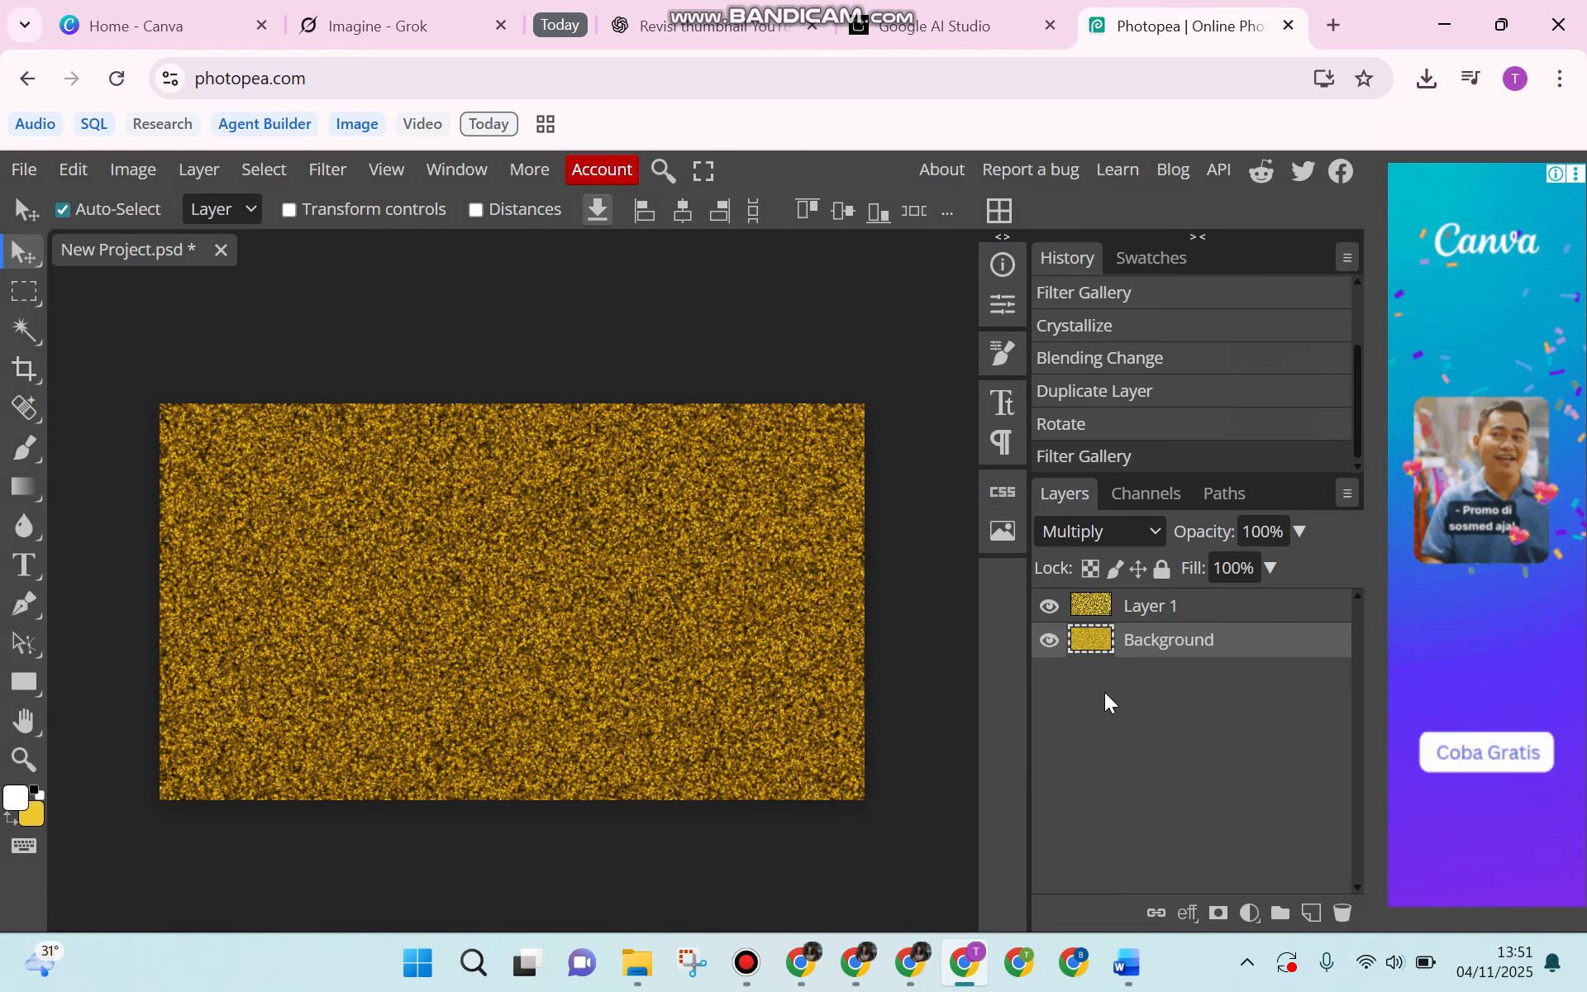
left_click(1121, 613)
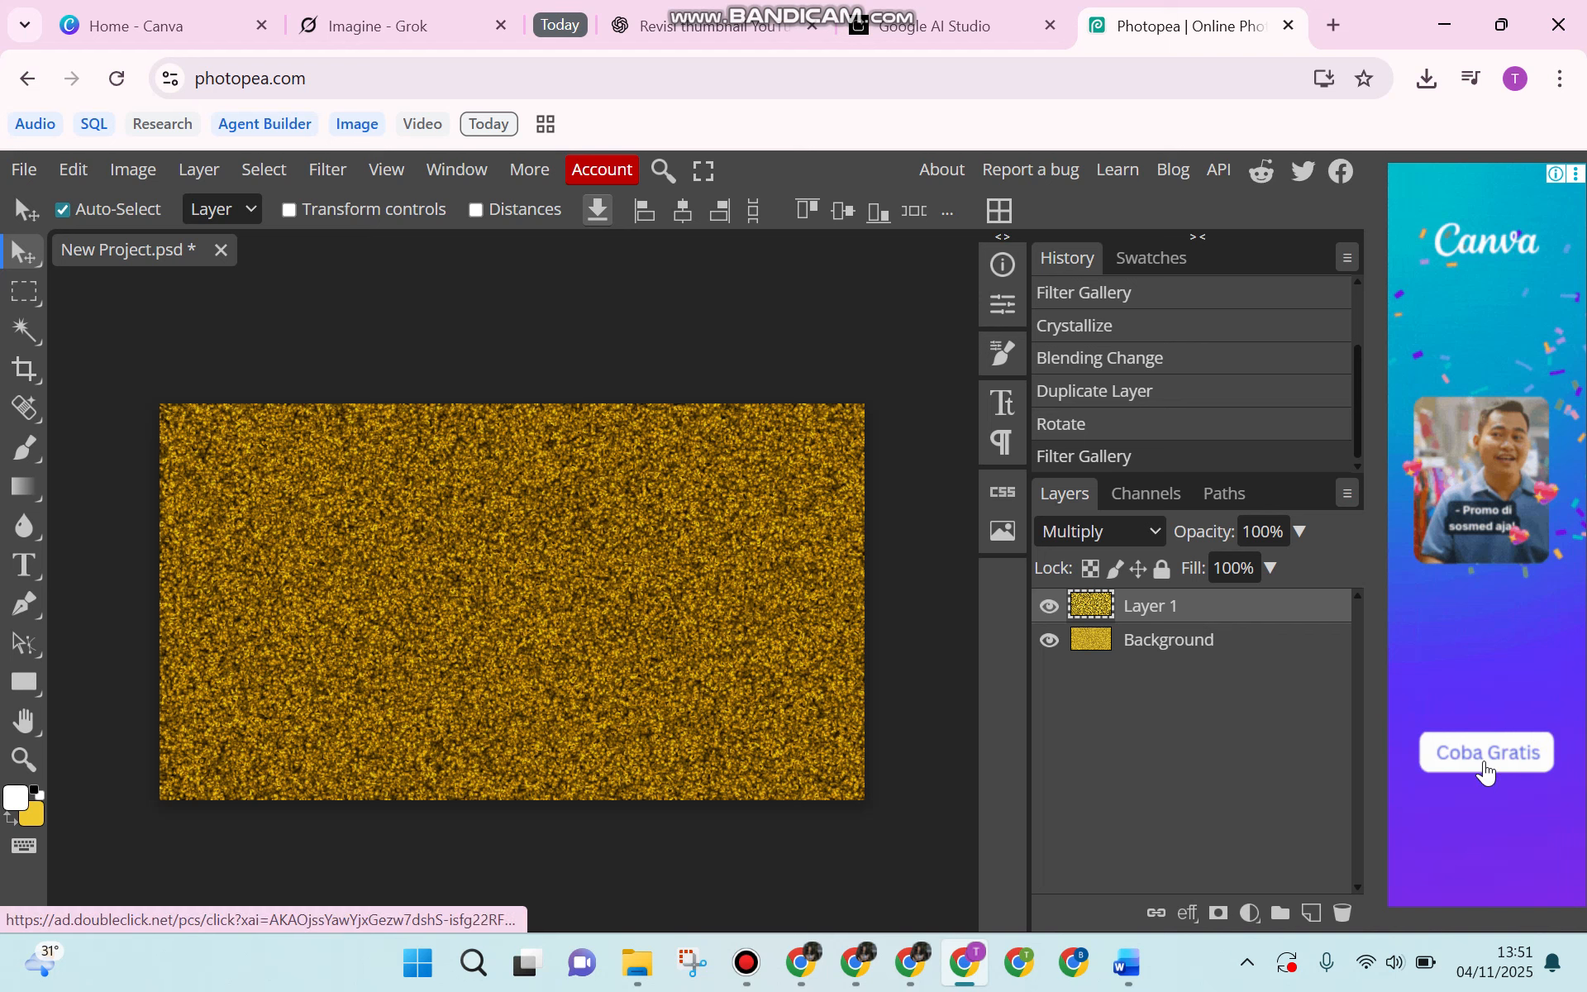
left_click(1145, 650, "shift")
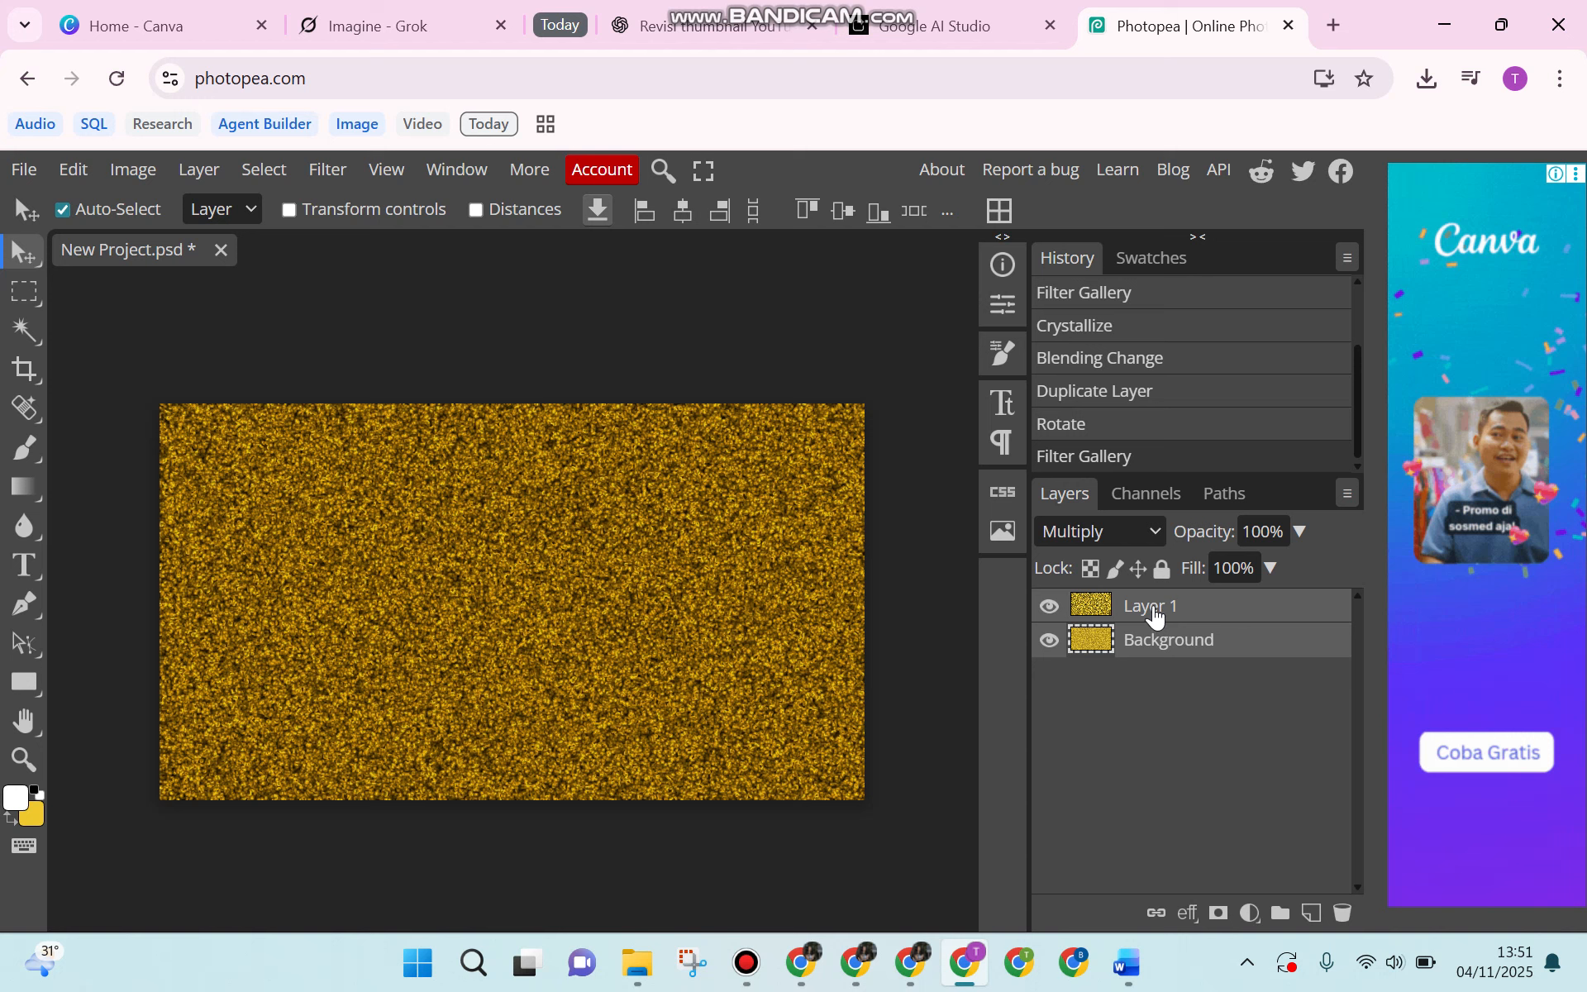
mouse_move(833, 10)
key("ctrl+e")
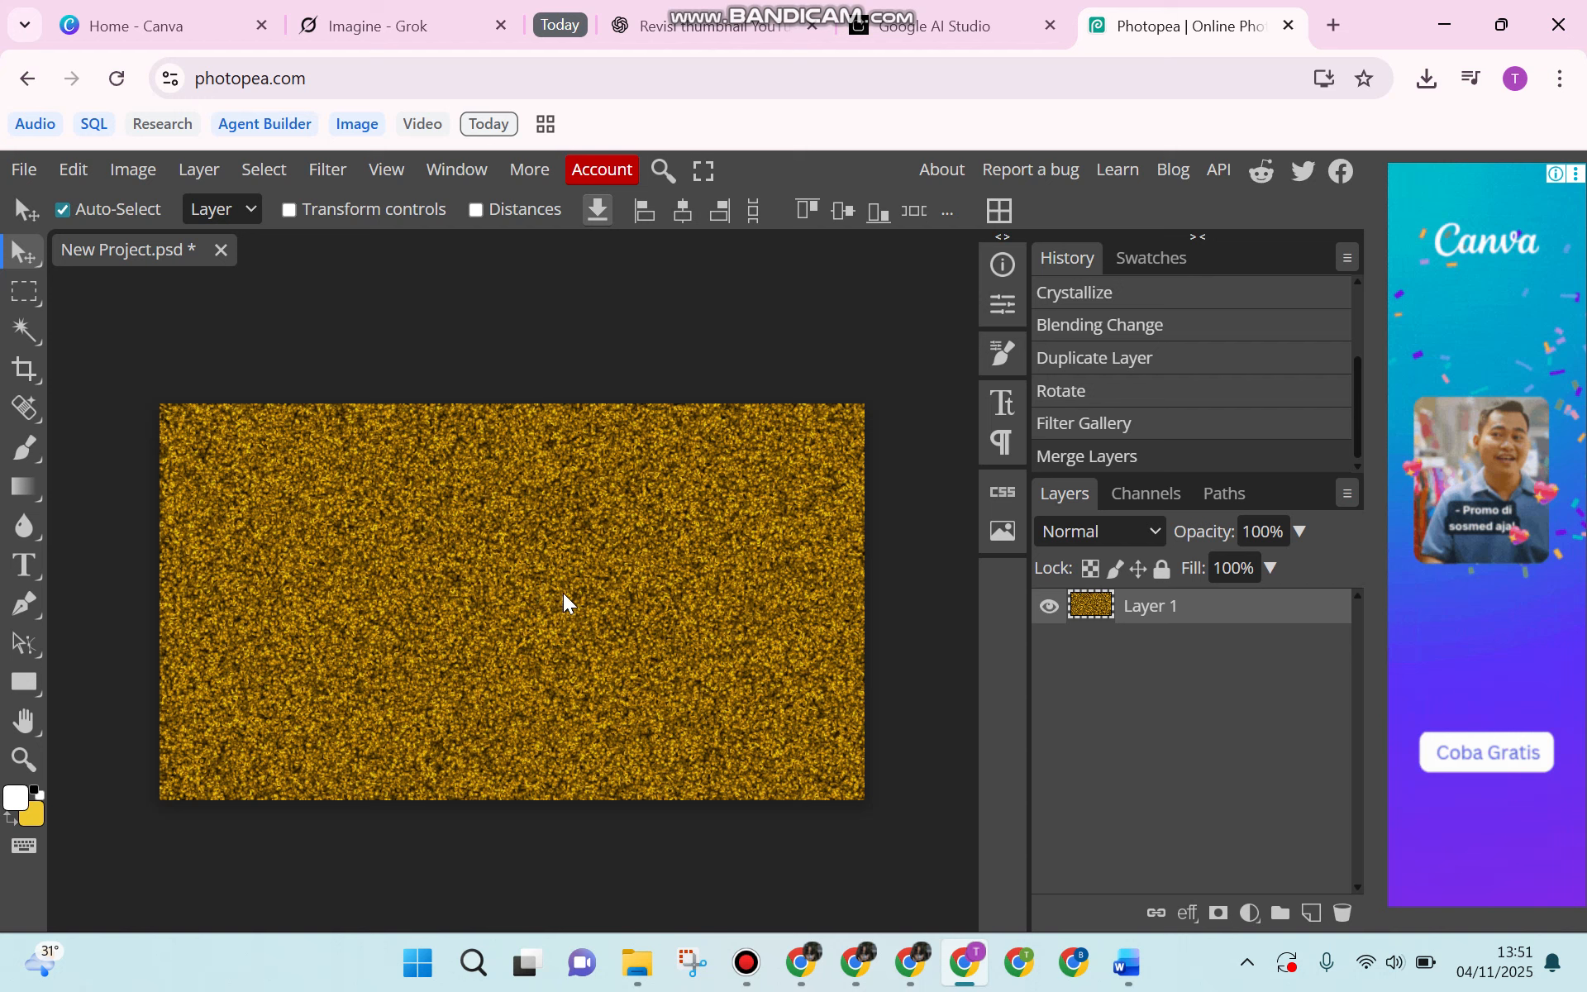
Save the glitter texture as a PSD file named New Project in the Documents folder
left_click(25, 171)
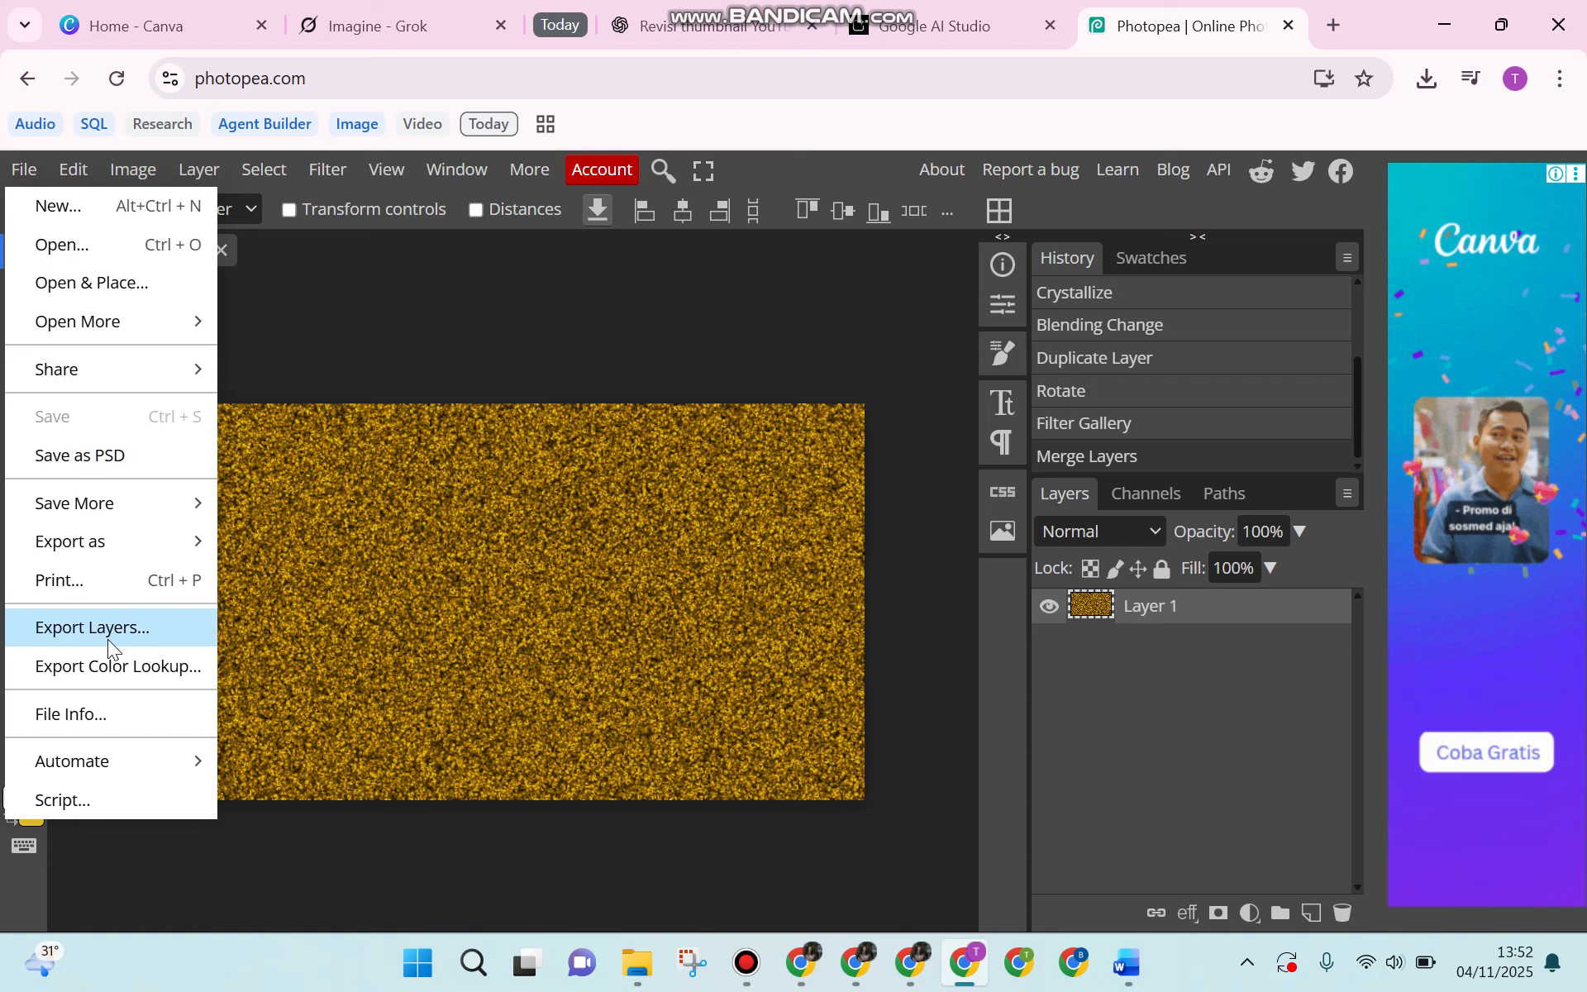
left_click(137, 460)
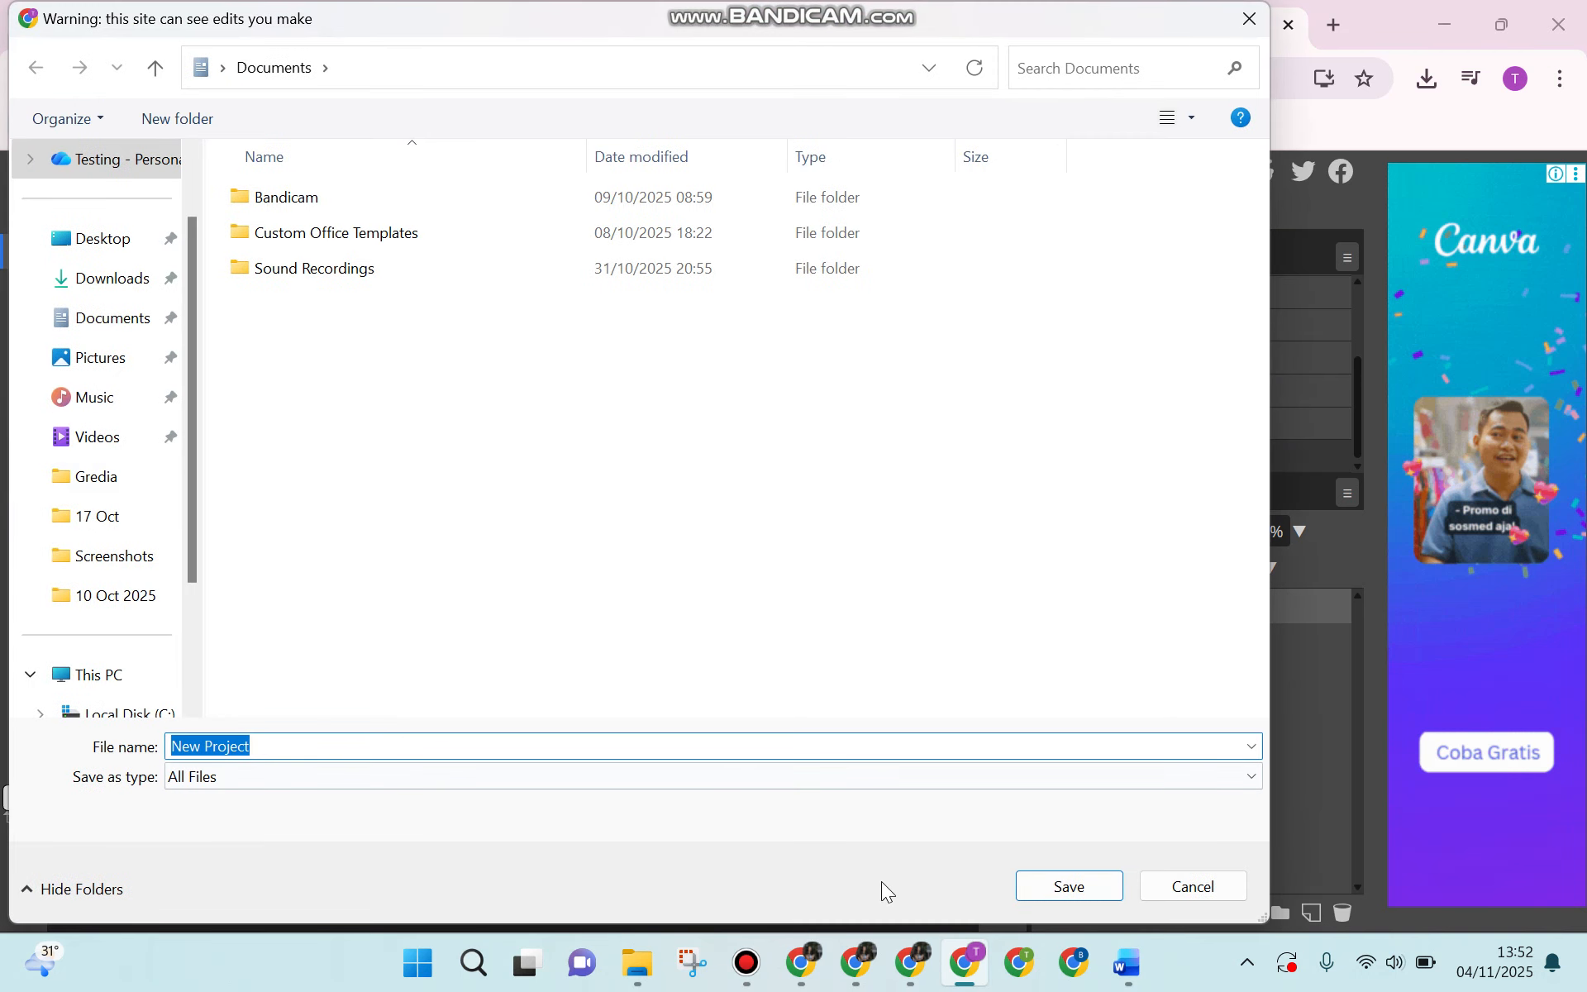
left_click(1044, 880)
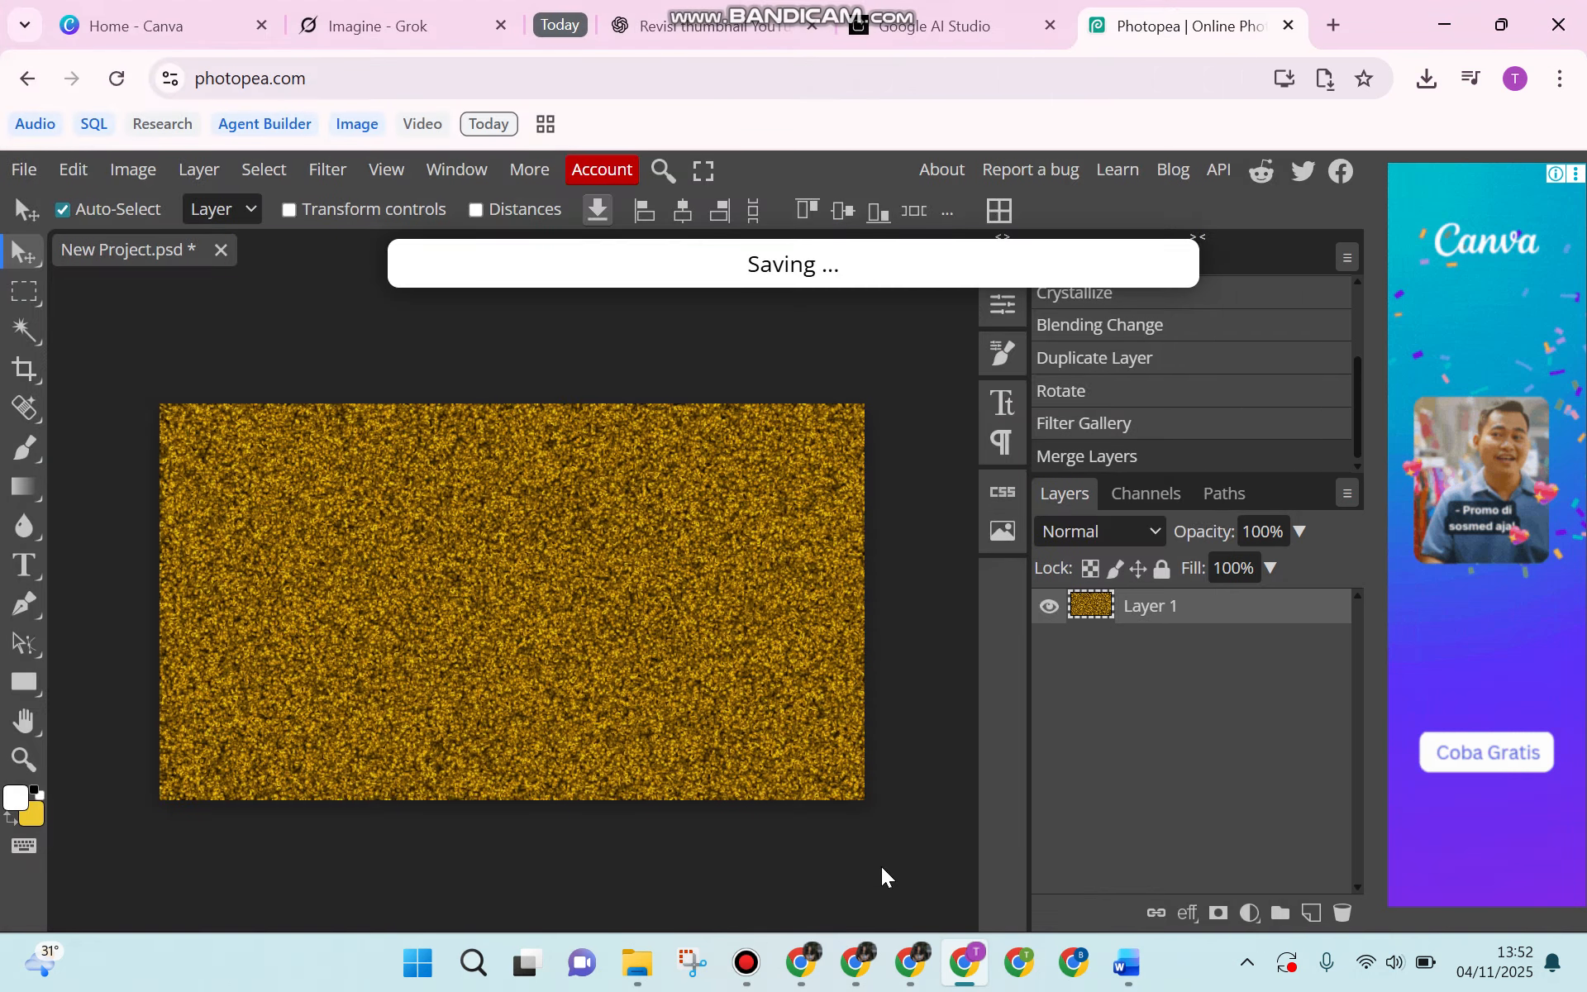